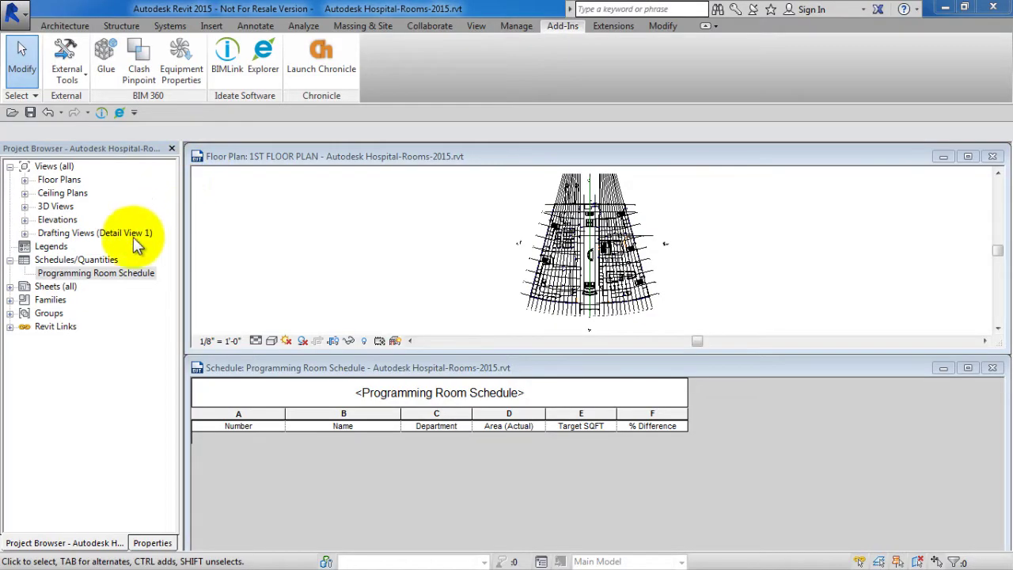
# - Review the Programming Room Schedule fields: Number, Name, Department, Area (Actual), Target SQFT, % Difference
pyautogui.click(122, 272)
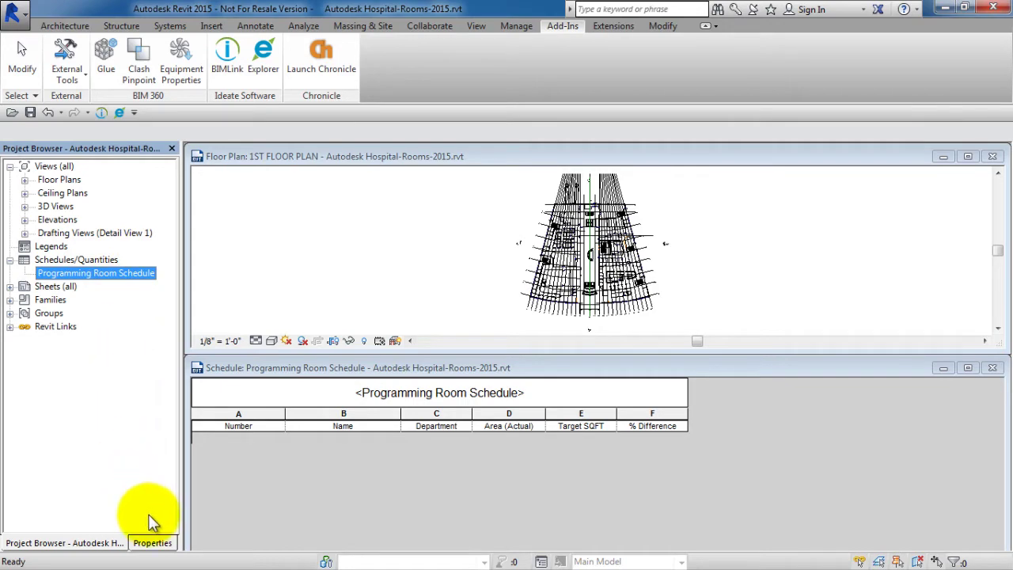
pyautogui.click(152, 543)
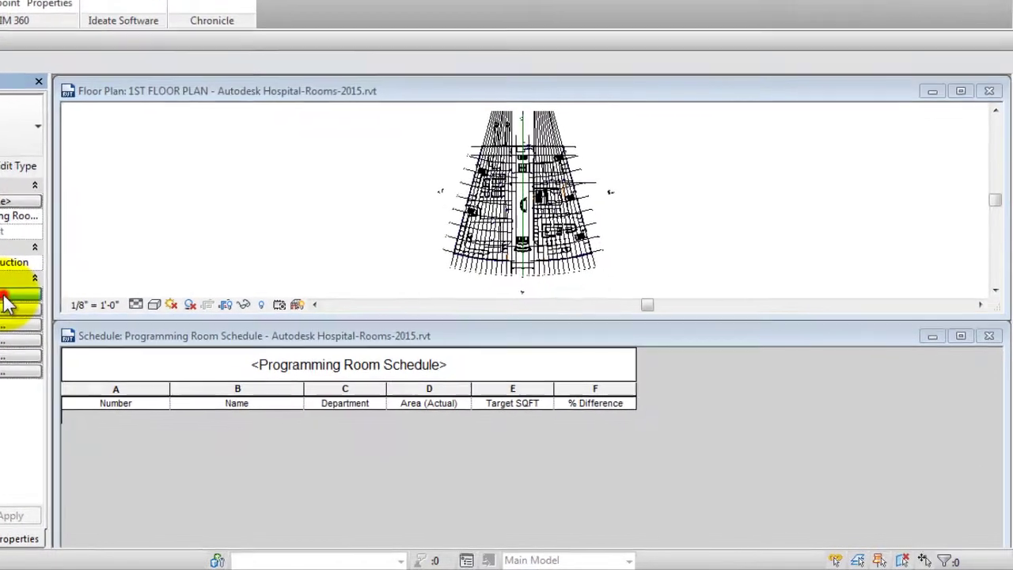
pyautogui.click(7, 298)
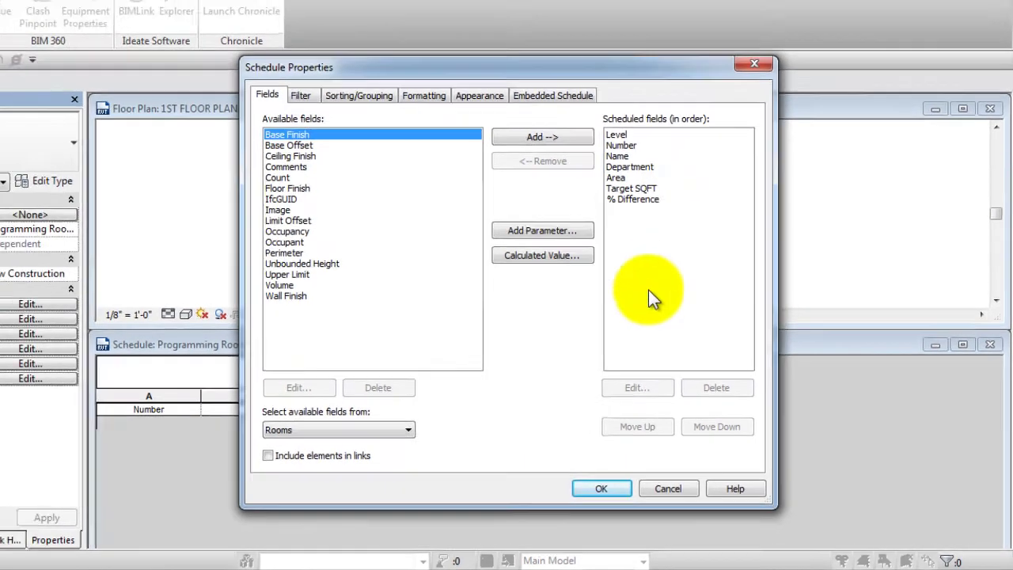
pyautogui.click(602, 488)
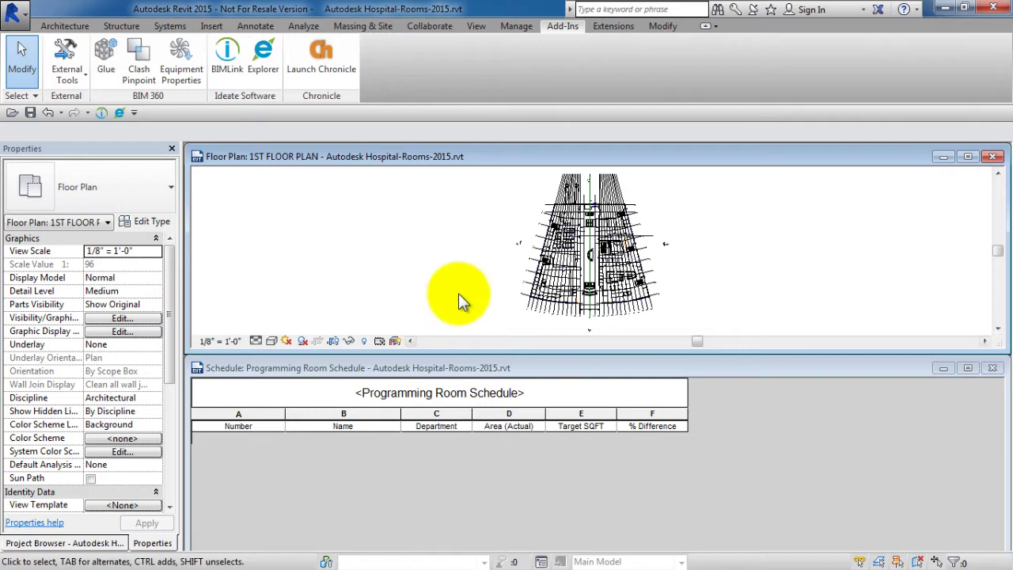
# - Launch Ideate BIMLink and preview the Rooms-Create_NEW sample, including subfolders, without saving it
pyautogui.click(231, 67)
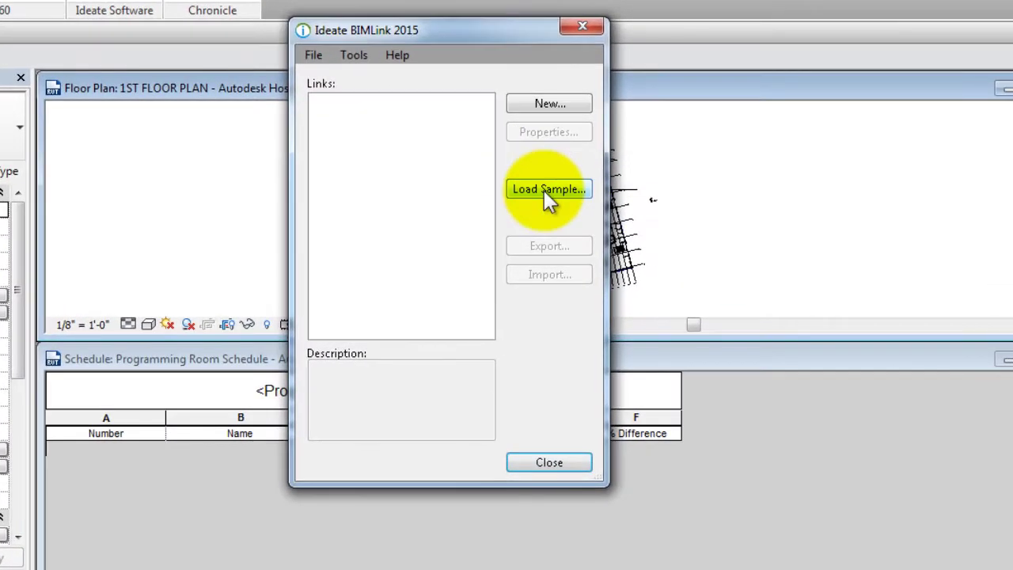
pyautogui.click(580, 236)
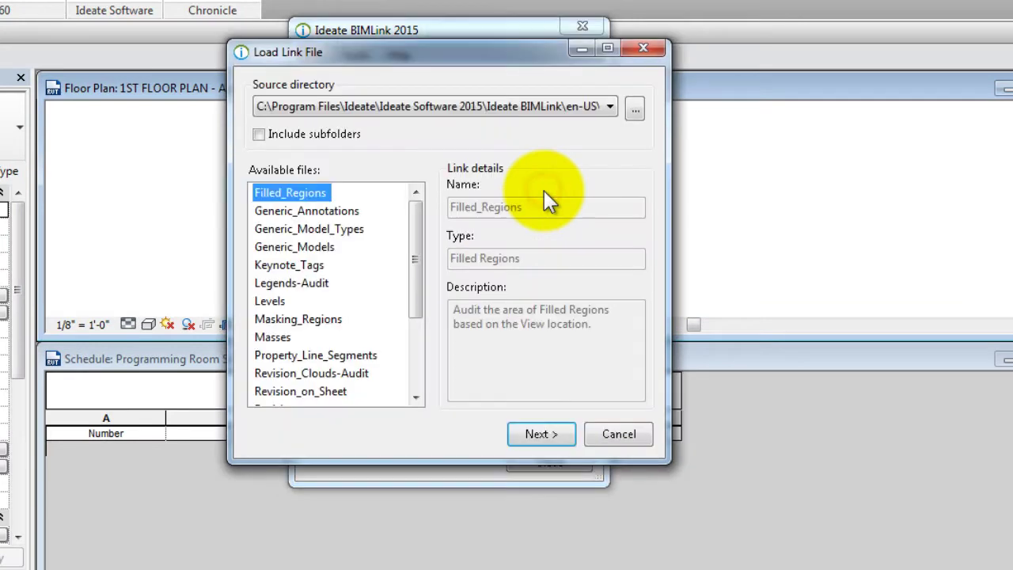
pyautogui.click(261, 134)
pyautogui.moveTo(459, 255); pyautogui.dragTo(464, 339)
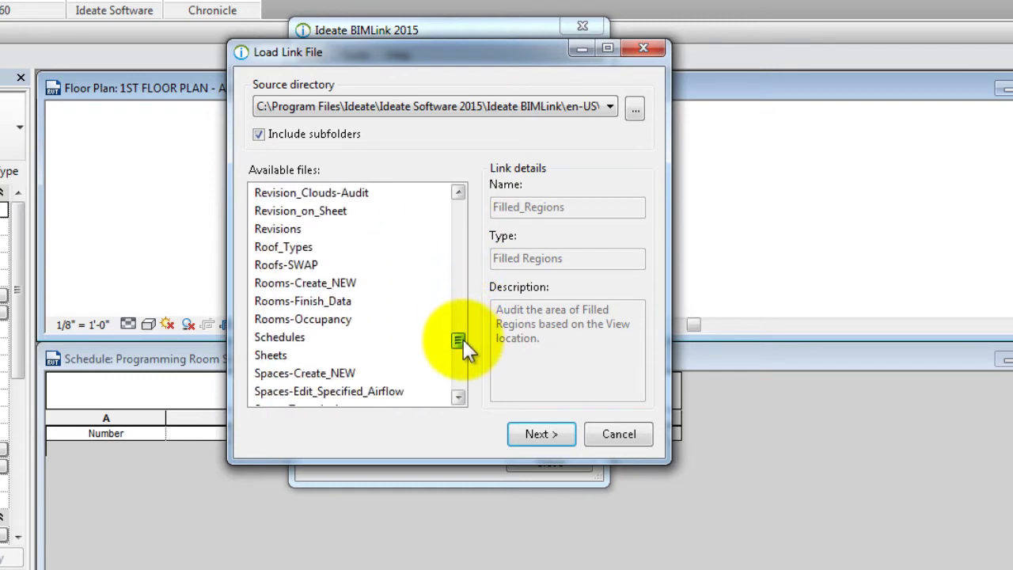
pyautogui.click(336, 283)
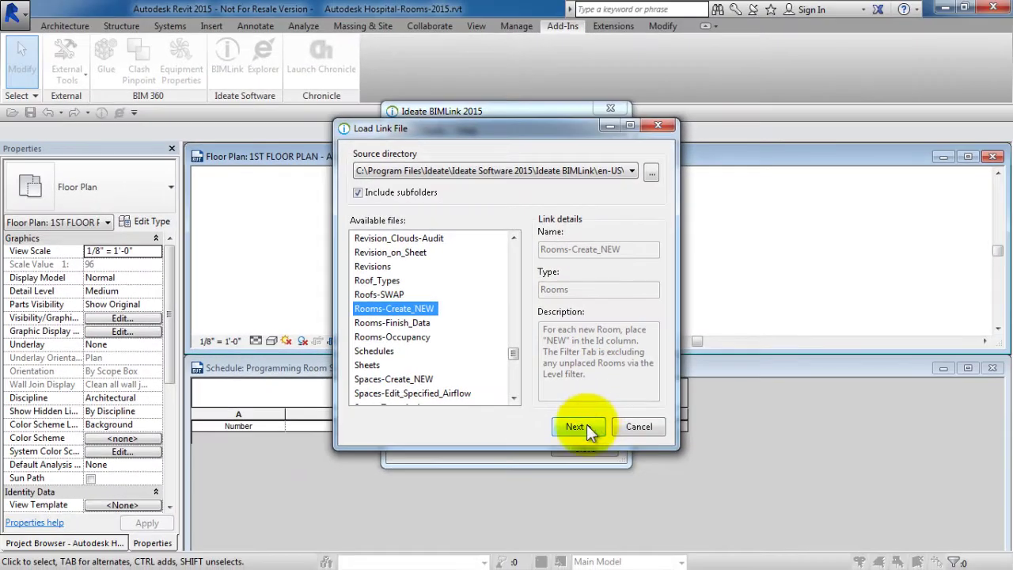
pyautogui.click(552, 434)
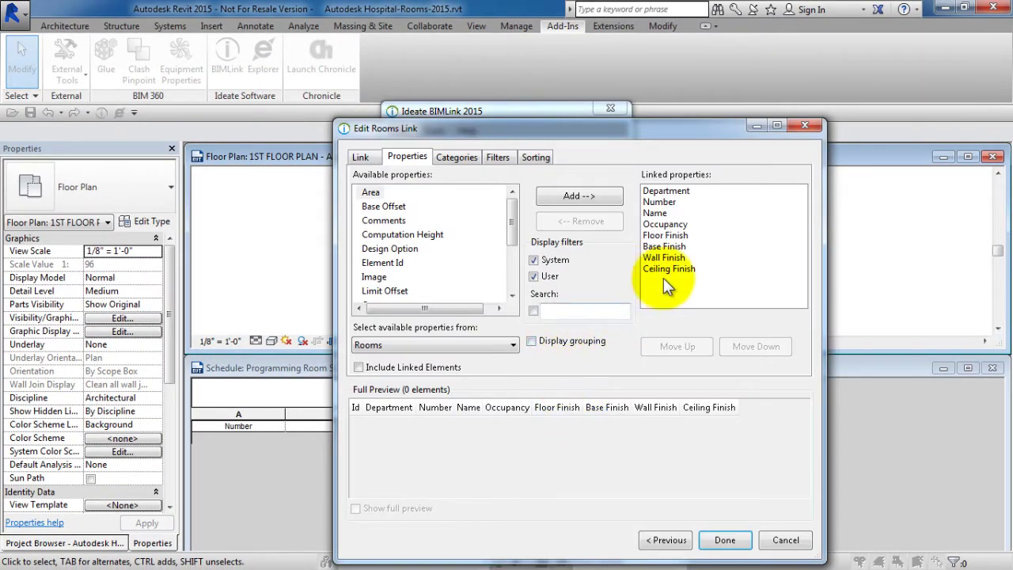
pyautogui.click(534, 259)
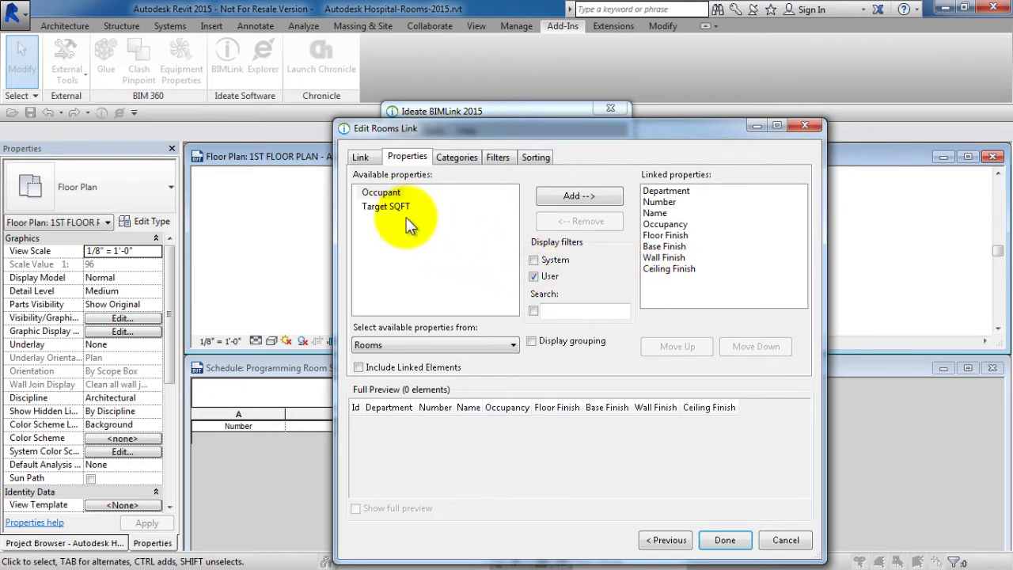
pyautogui.click(785, 539)
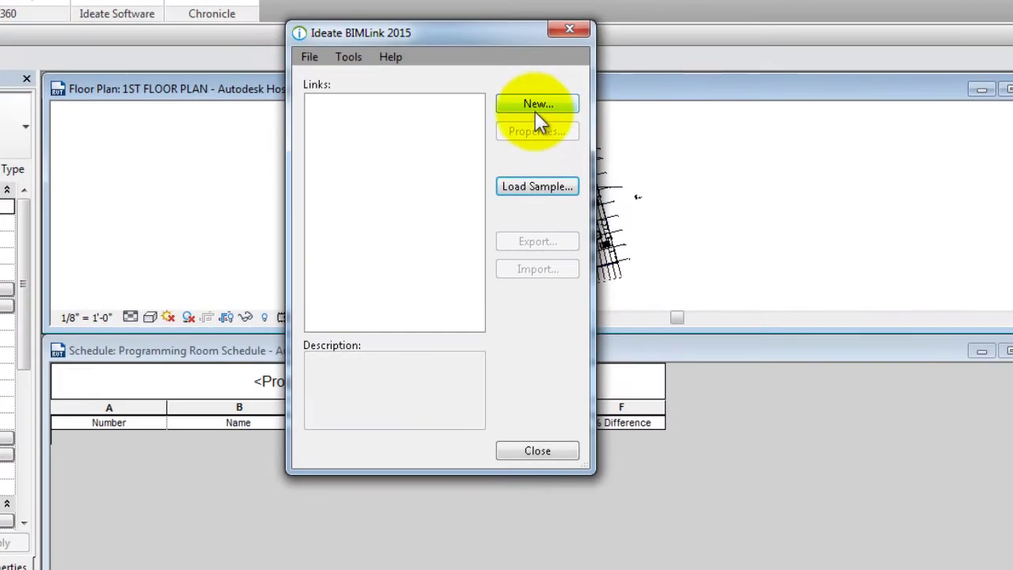
# - Start a new BIMLink link using the Rooms category
pyautogui.click(582, 169)
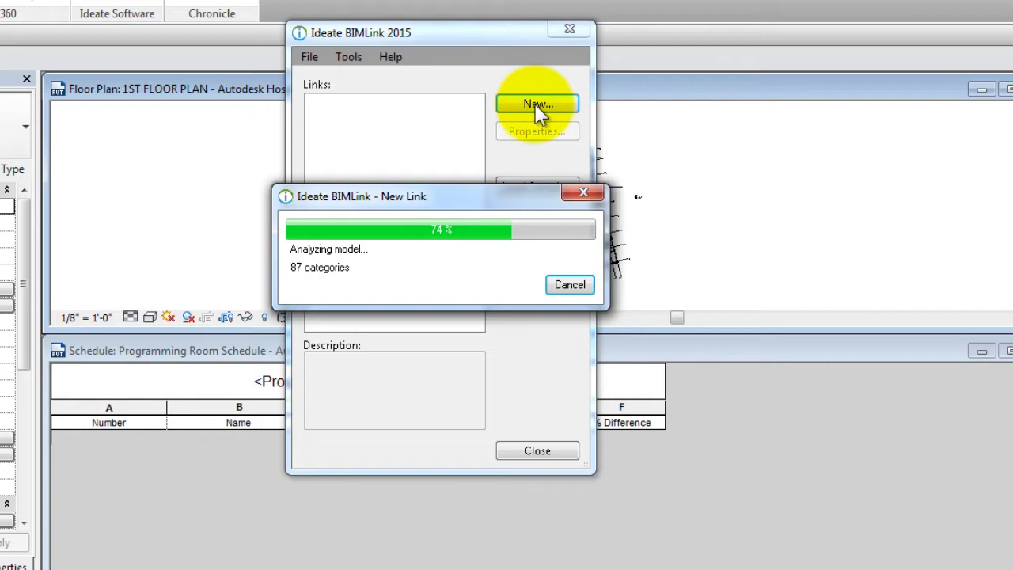
pyautogui.moveTo(574, 178); pyautogui.dragTo(578, 272)
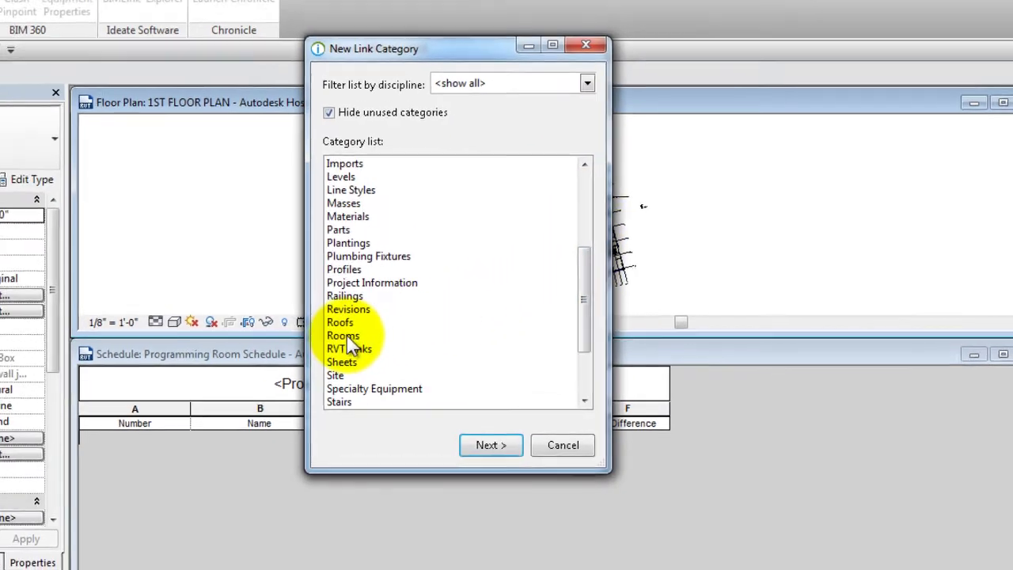
pyautogui.click(331, 332)
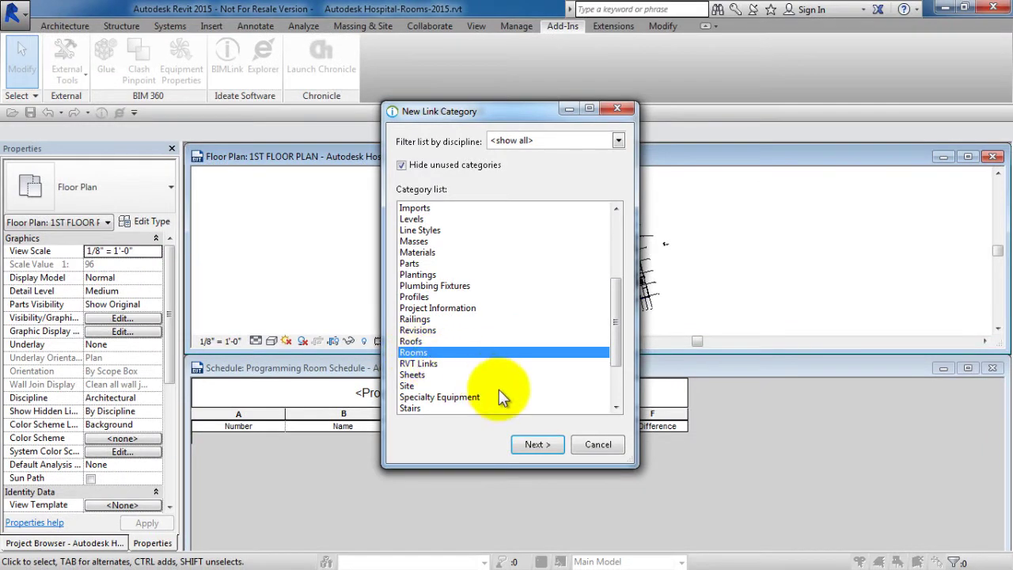
pyautogui.click(531, 446)
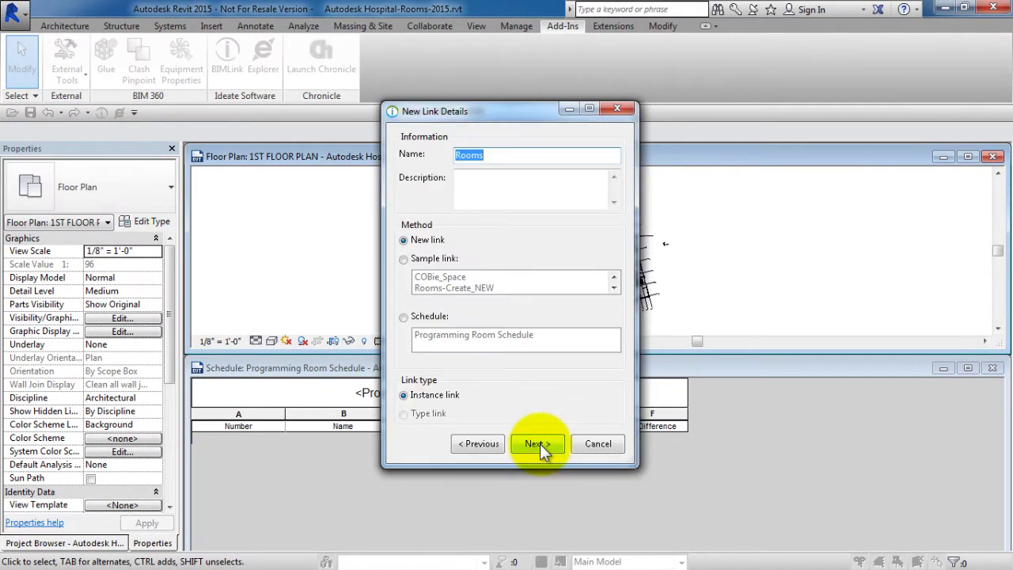
# - Name it 'Rooms Create - Programming', describe its owner's-program purpose, and base it on Programming Room Schedule
pyautogui.click(494, 155)
pyautogui.write('Cr')
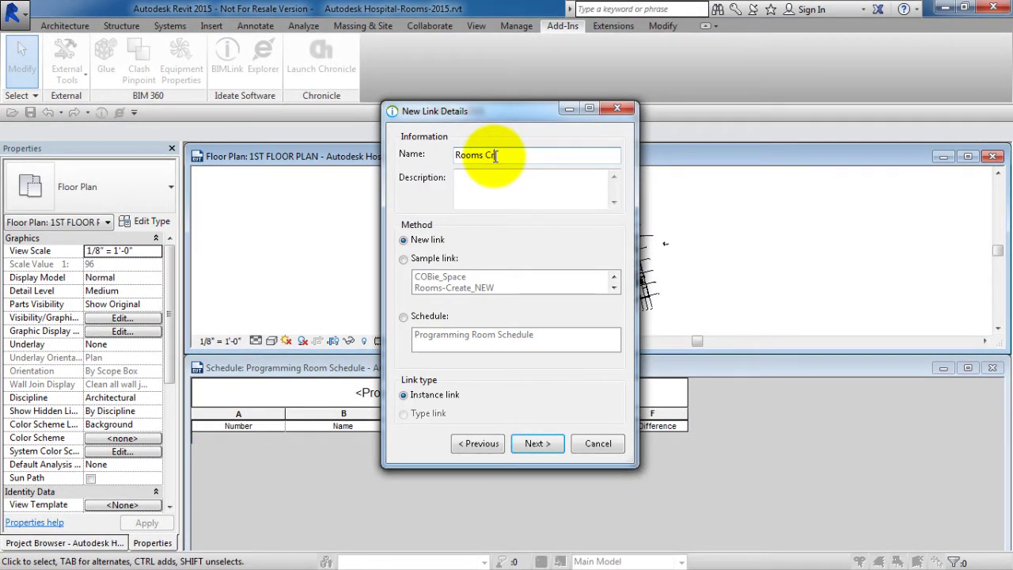
pyautogui.write('eate - Programming')
pyautogui.click(479, 188)
pyautogui.write('Use this')
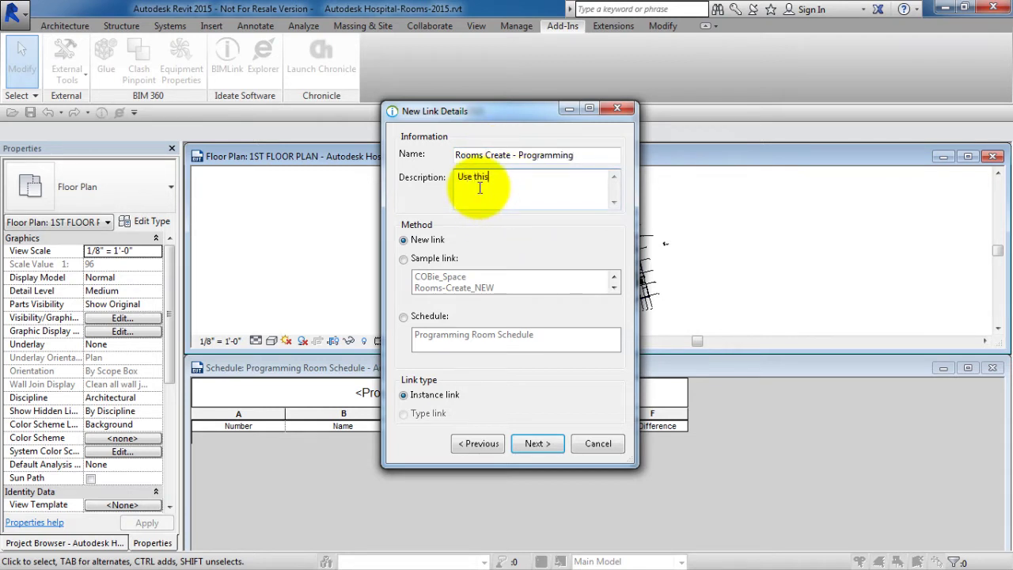
pyautogui.write(' link to create rooms based on an')
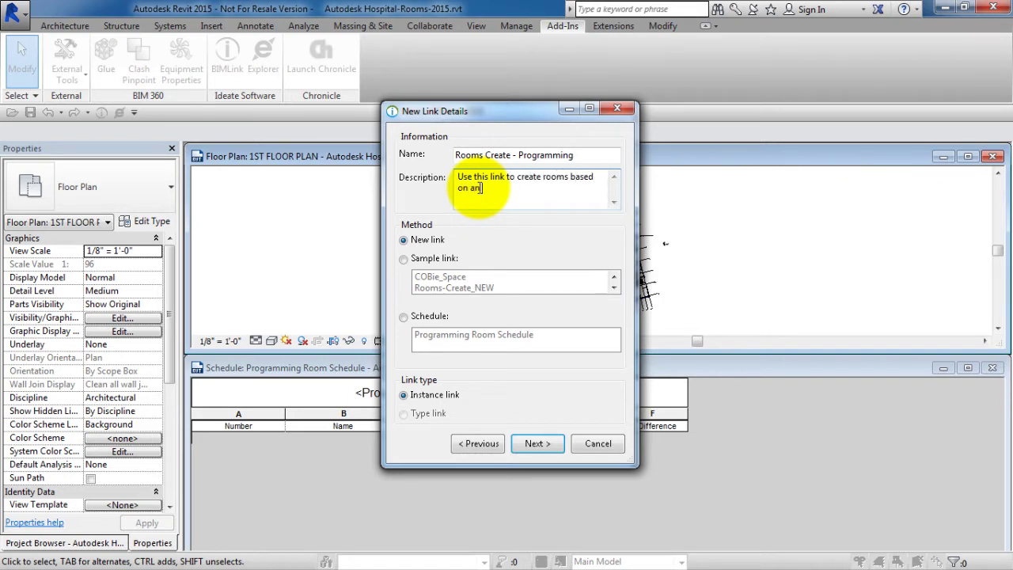
pyautogui.write(' owners program requirements.')
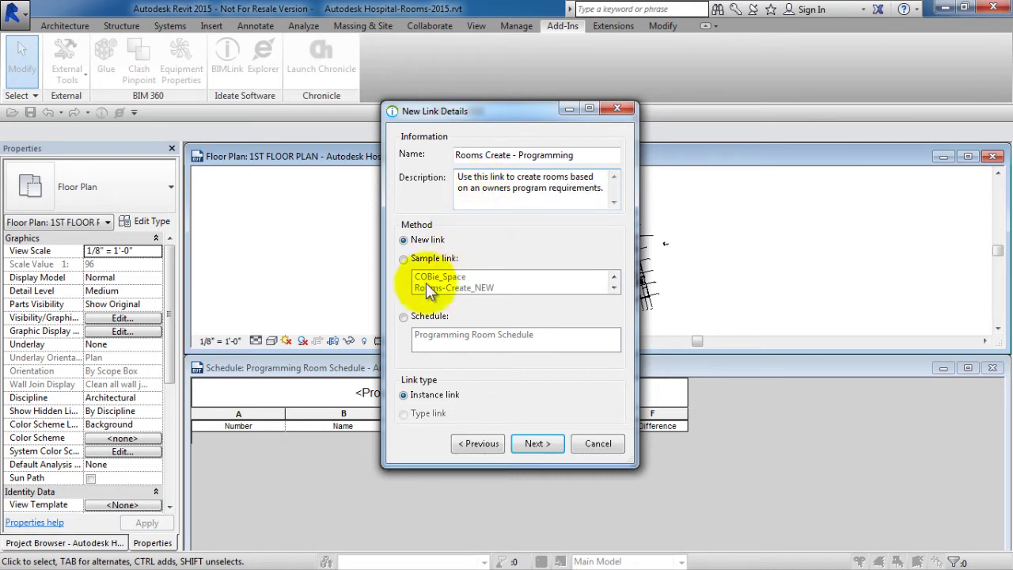
pyautogui.click(405, 316)
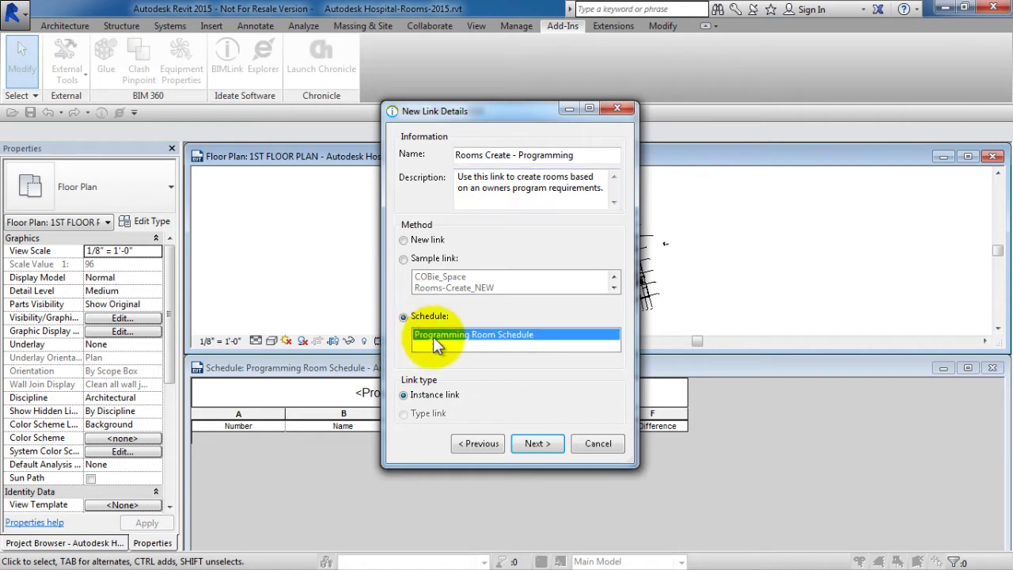
pyautogui.click(539, 443)
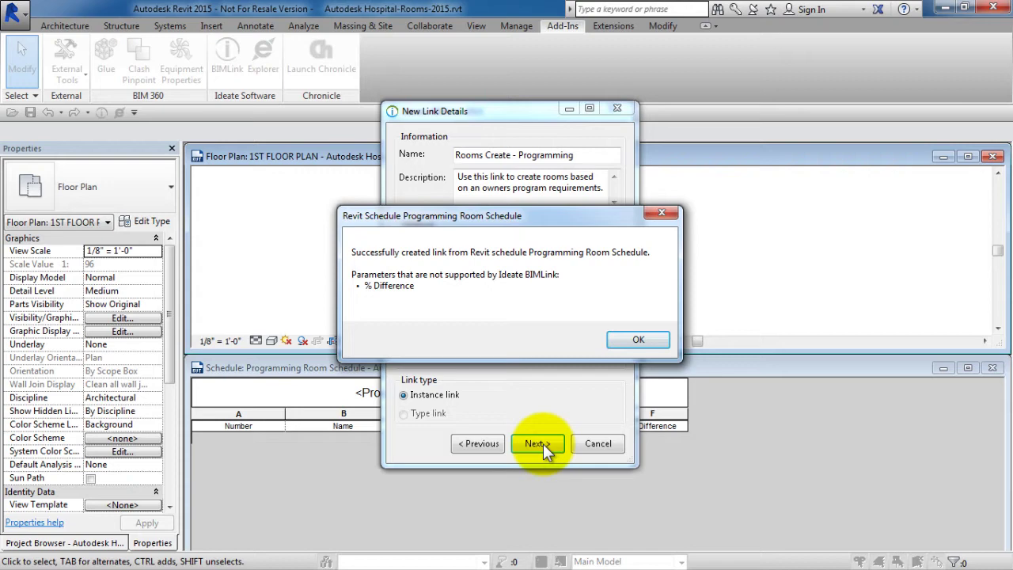
# - Remove Level: Name and Area from the link's linked properties
pyautogui.click(622, 343)
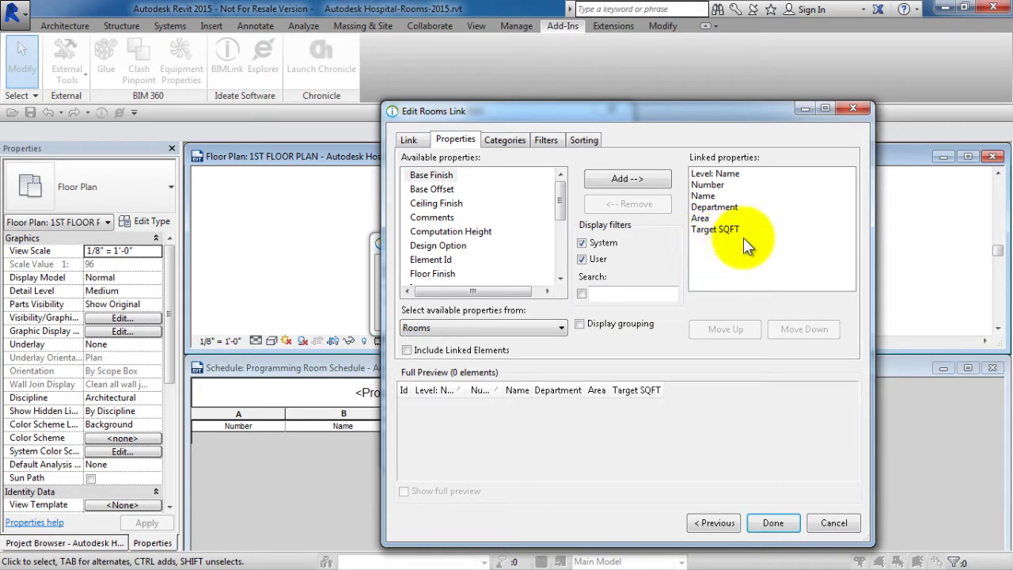
pyautogui.click(715, 177)
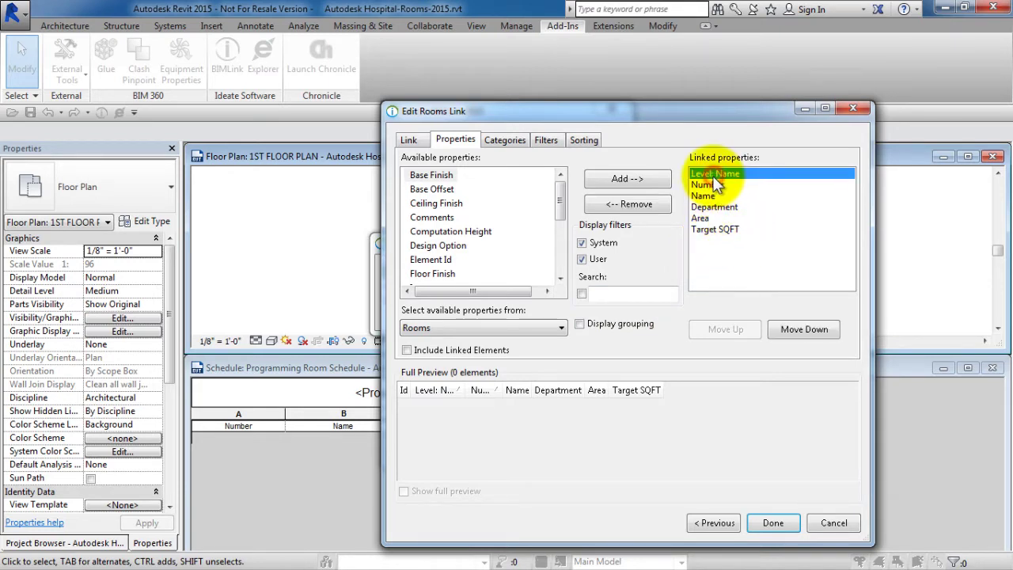
pyautogui.click(657, 208)
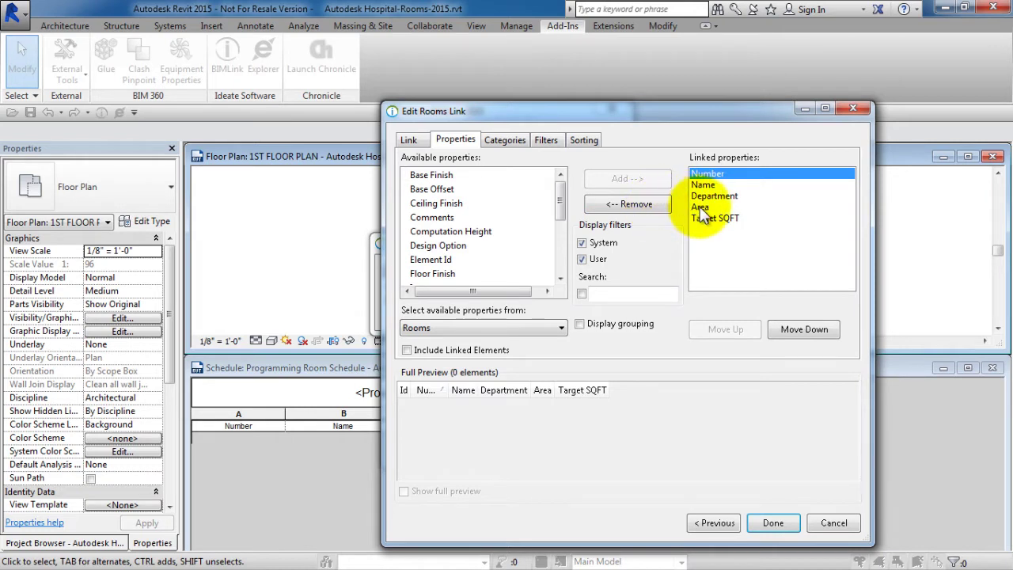
pyautogui.click(699, 207)
pyautogui.click(640, 208)
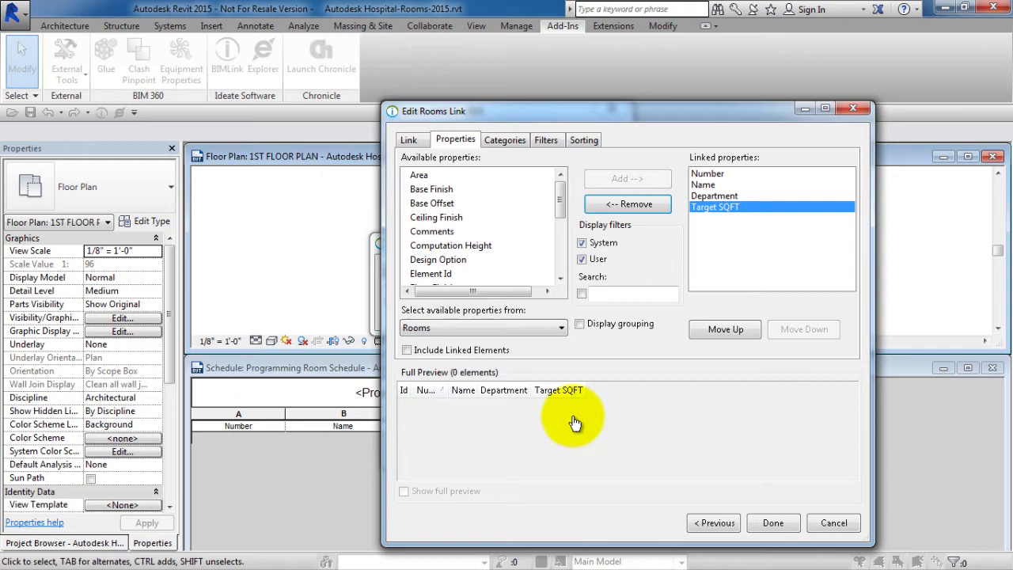
# - Add Department as the third sort level after Number and Name
pyautogui.click(544, 145)
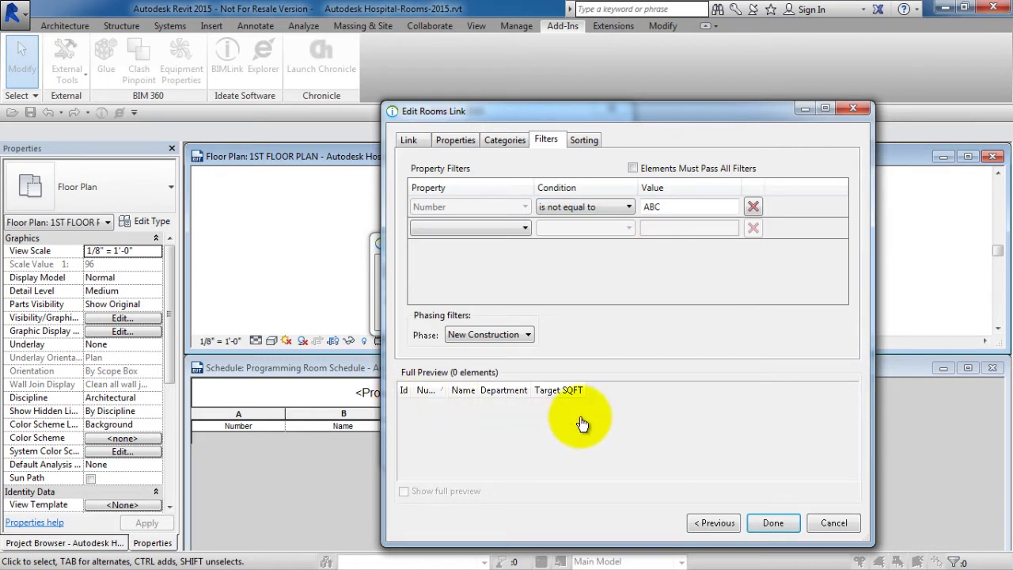
pyautogui.click(583, 141)
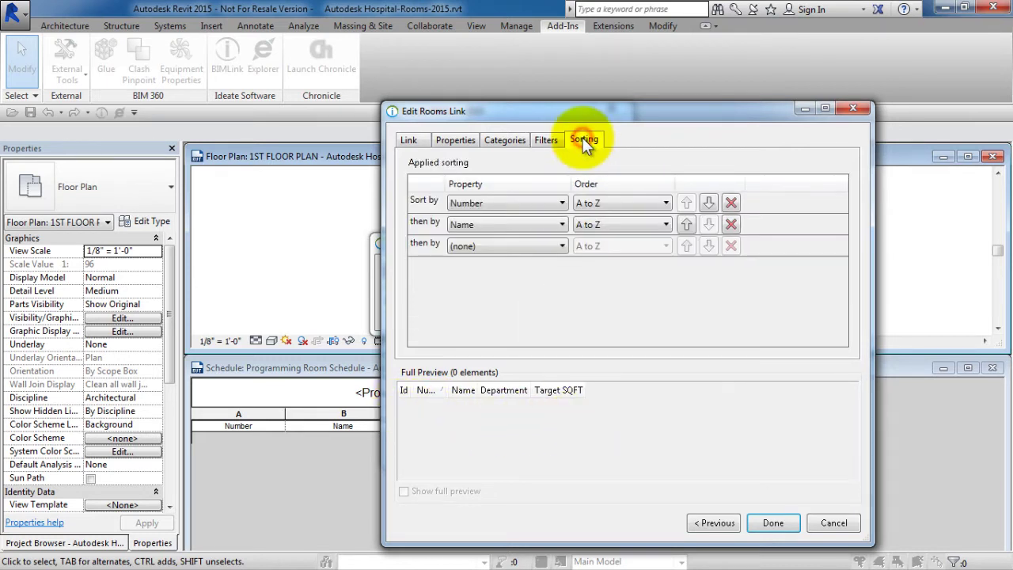
pyautogui.click(504, 245)
pyautogui.click(492, 286)
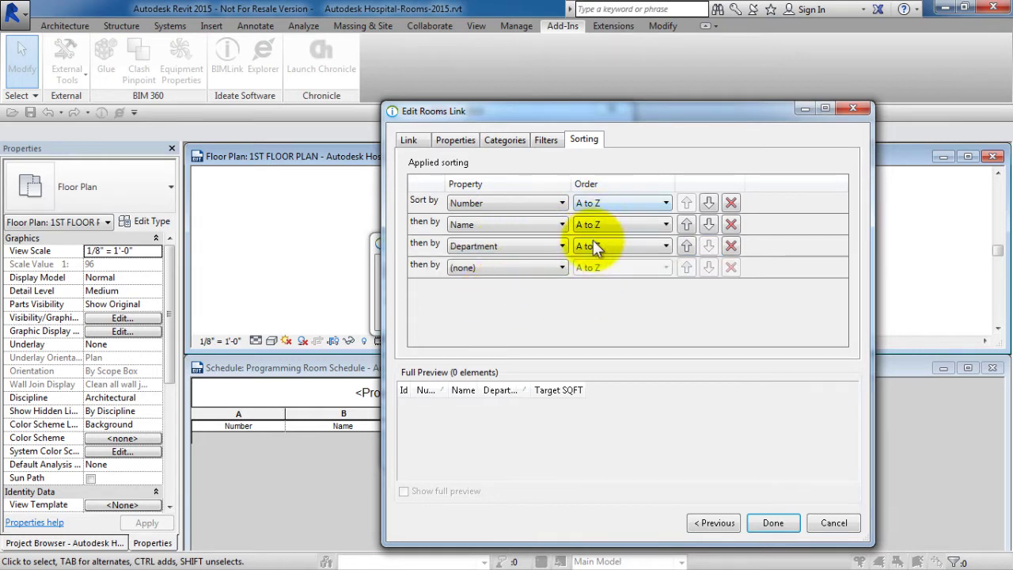
# - Export the rooms link, overwriting the worksheet in Rooms Create - Programming.xlsx, and open it in Excel
pyautogui.click(772, 524)
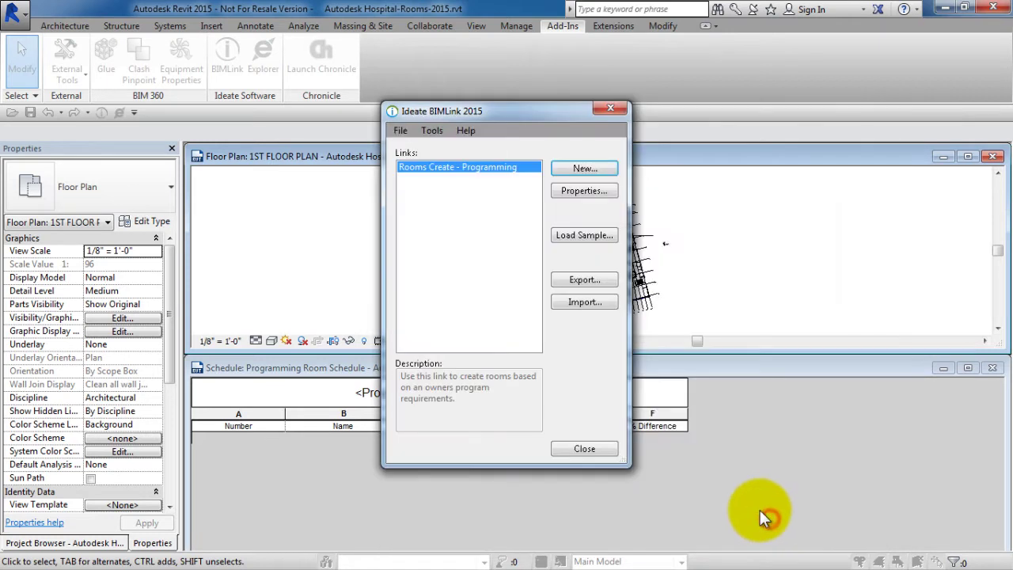
pyautogui.click(584, 280)
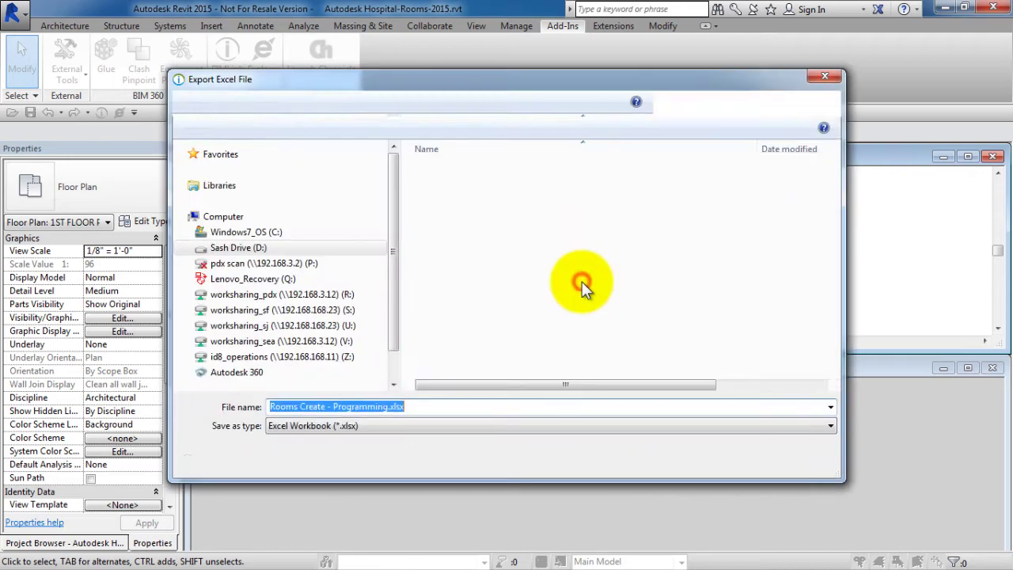
pyautogui.doubleClick(509, 187)
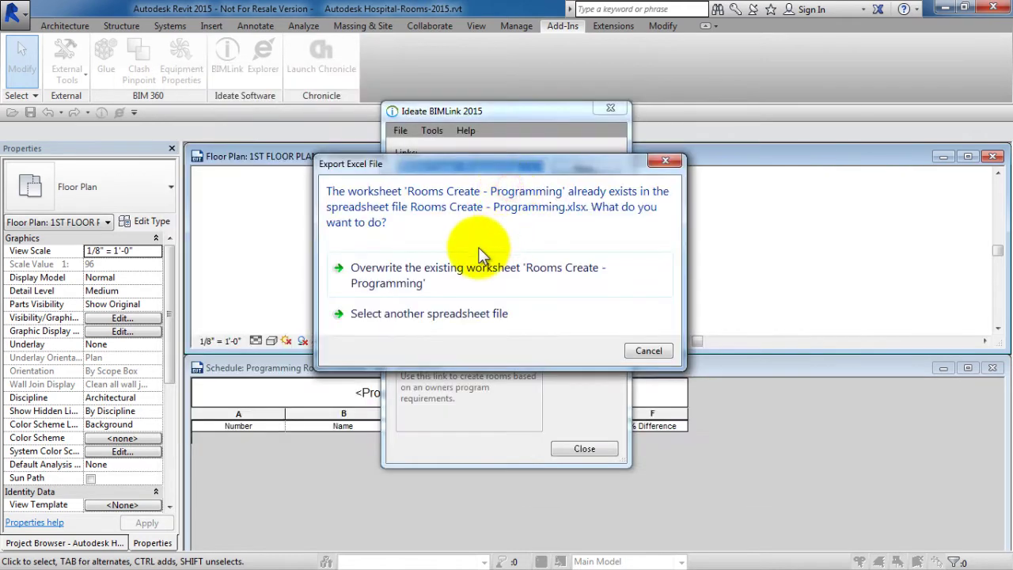
pyautogui.click(443, 275)
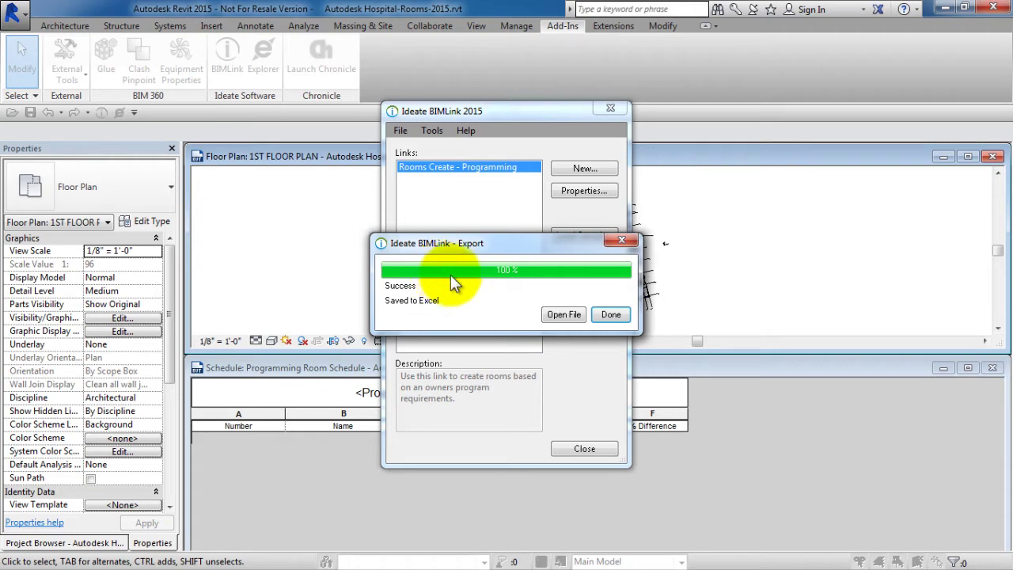
pyautogui.click(563, 313)
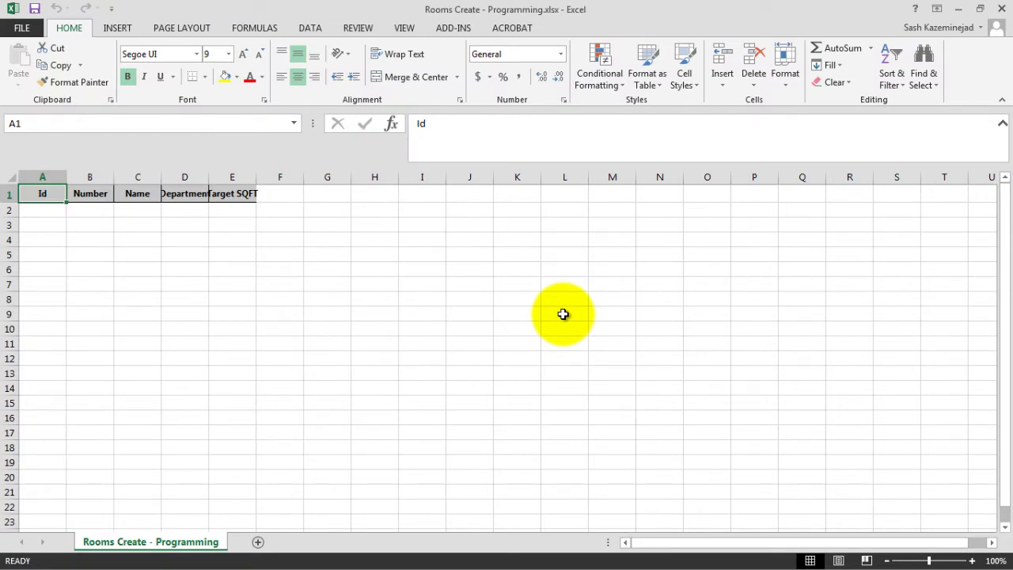
# - Copy rooms 100–194 (B6:E100) from Hospital Programming Document, then return to Rooms Create - Programming
pyautogui.hotkey('alt', 'Tab')
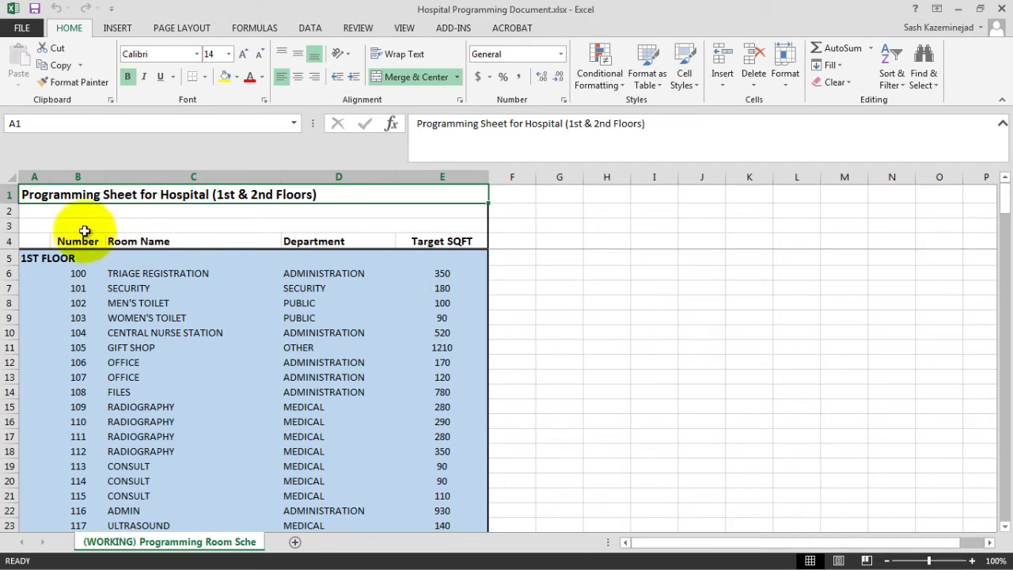
pyautogui.scroll(-17, 513, 284)
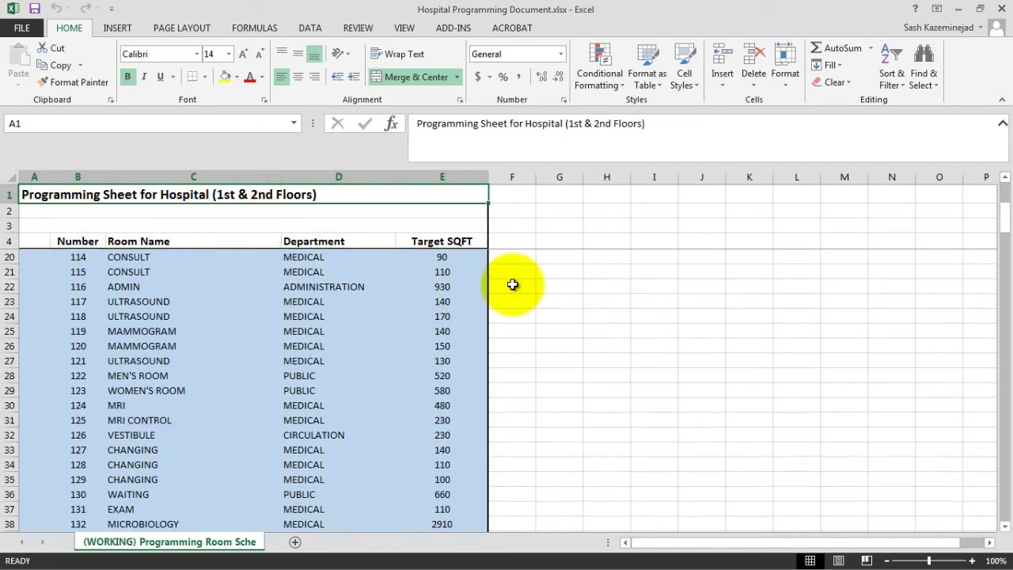
pyautogui.scroll(-20, 513, 284)
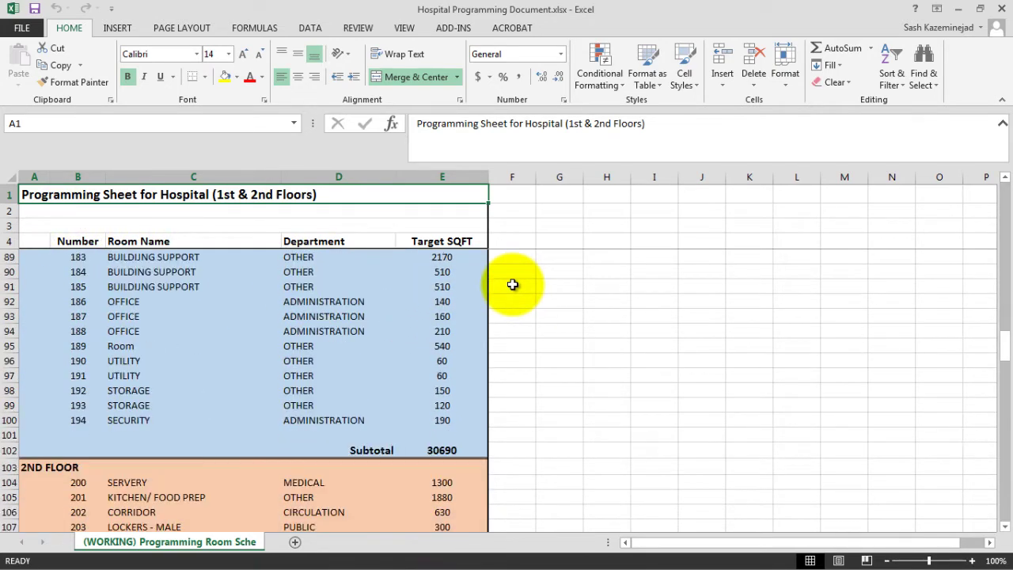
pyautogui.scroll(-20, 513, 284)
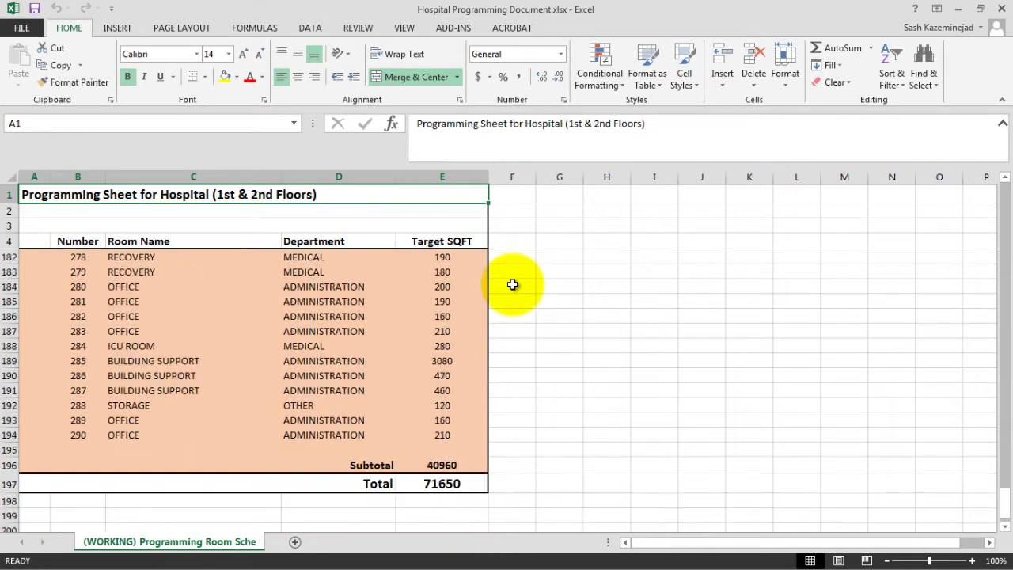
pyautogui.scroll(4, 512, 284)
pyautogui.scroll(20, 513, 284)
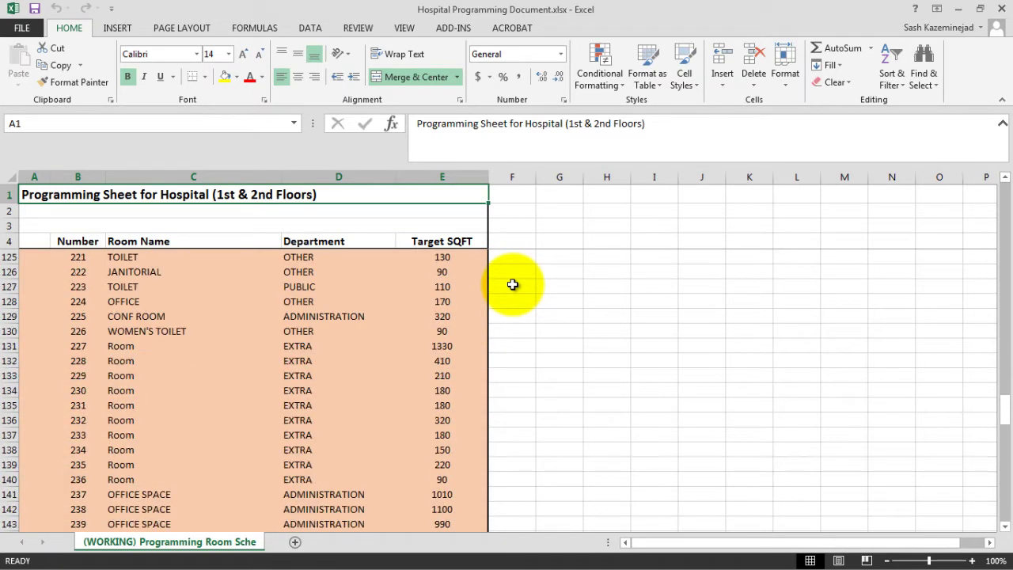
pyautogui.scroll(18, 513, 284)
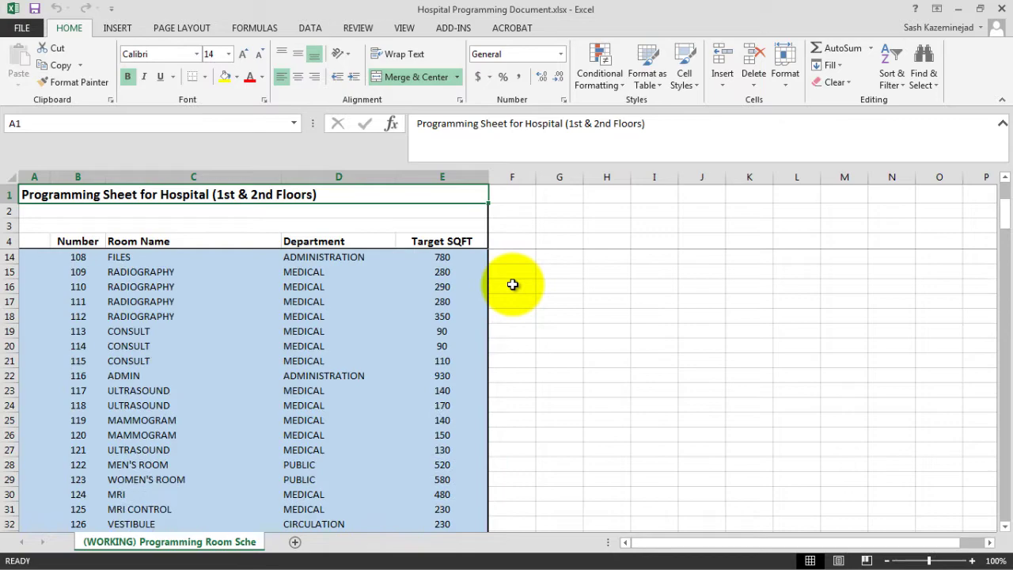
pyautogui.moveTo(68, 276); pyautogui.dragTo(428, 496)
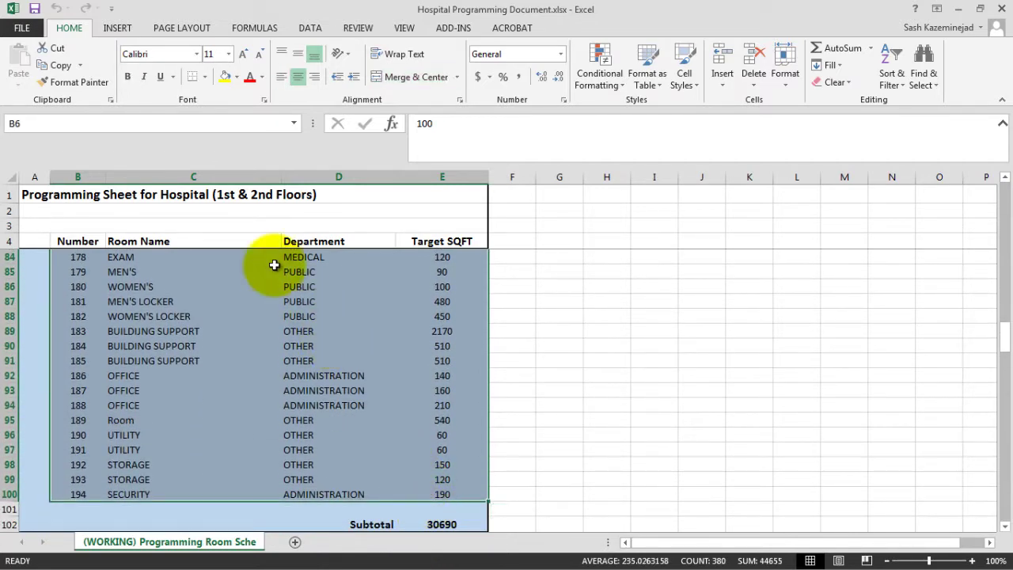
pyautogui.click(60, 65)
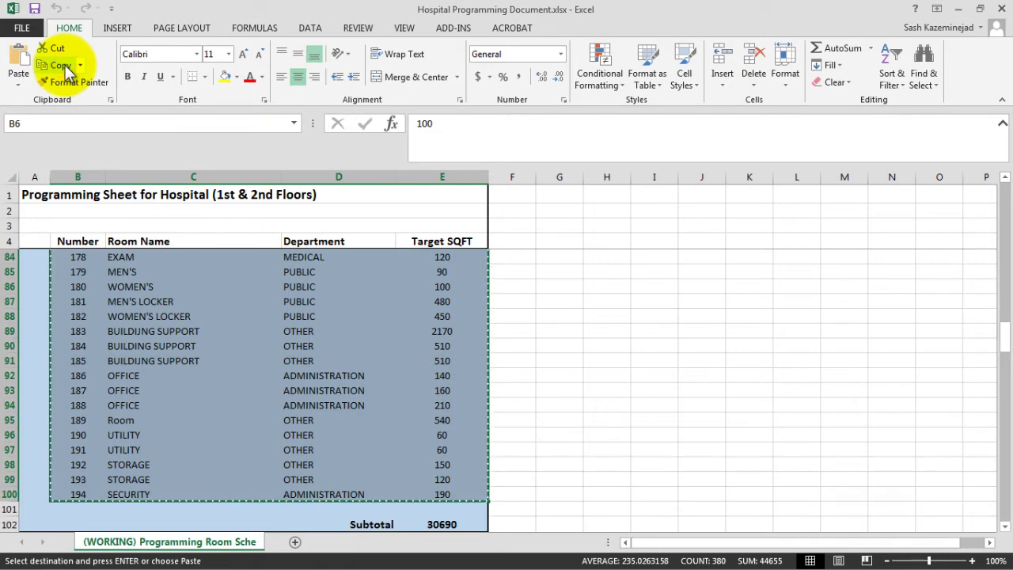
pyautogui.hotkey('alt', 'Tab')
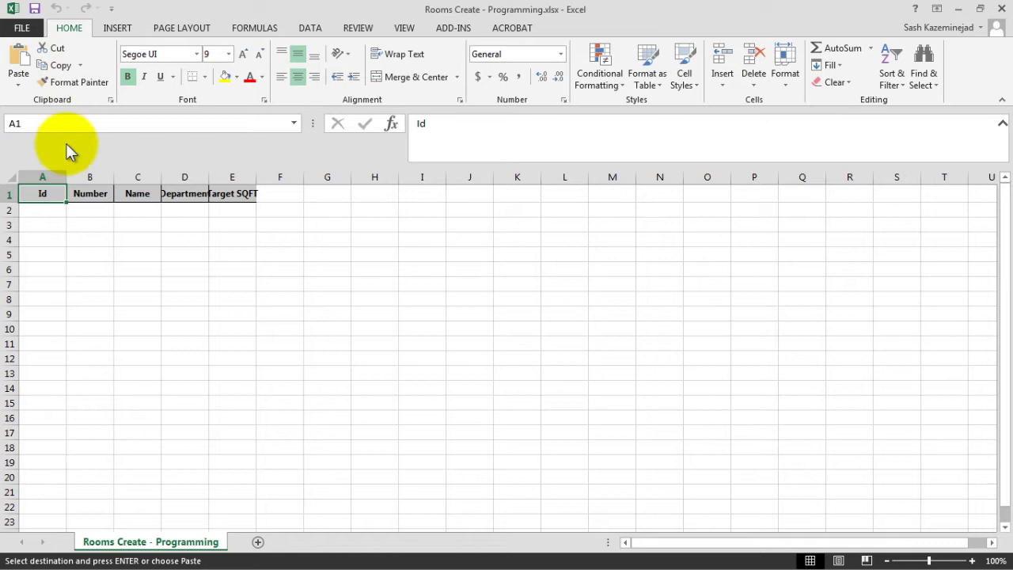
# - Widen columns A–E to 17 and paste the copied rooms as values starting at B2
pyautogui.moveTo(58, 176); pyautogui.dragTo(226, 174)
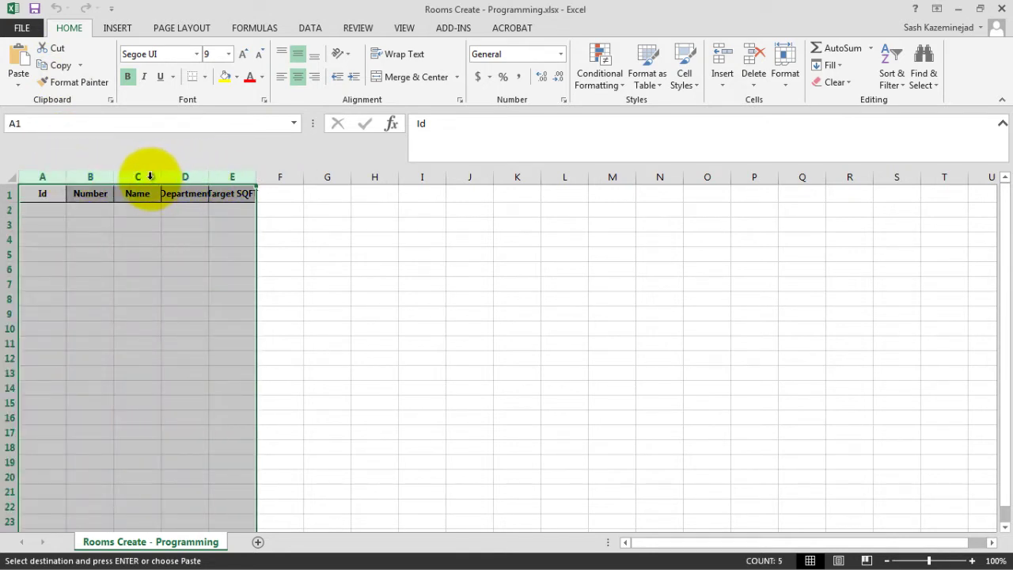
pyautogui.moveTo(113, 177); pyautogui.dragTo(164, 179)
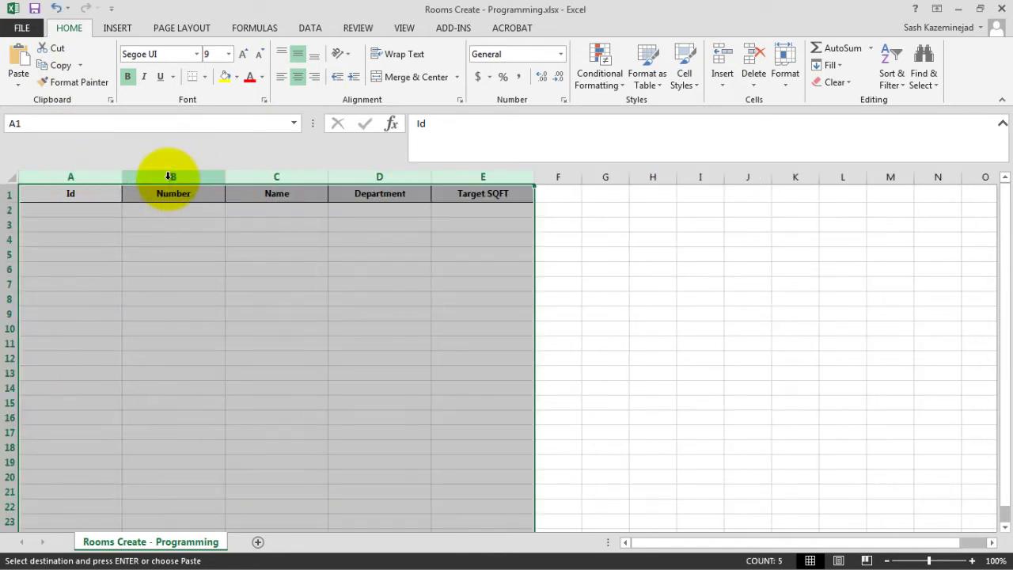
pyautogui.click(141, 212)
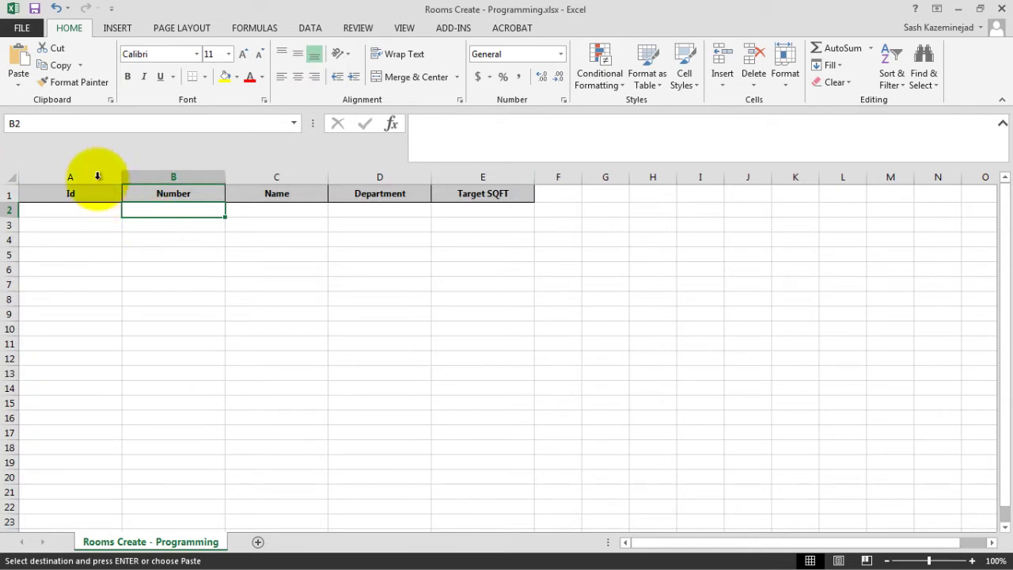
pyautogui.click(19, 88)
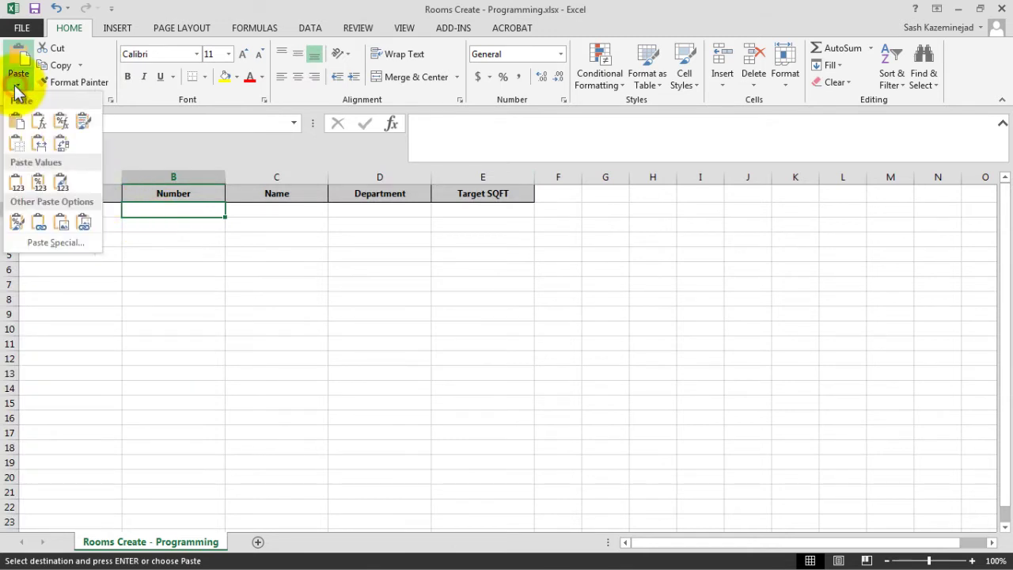
pyautogui.click(17, 183)
pyautogui.click(436, 250)
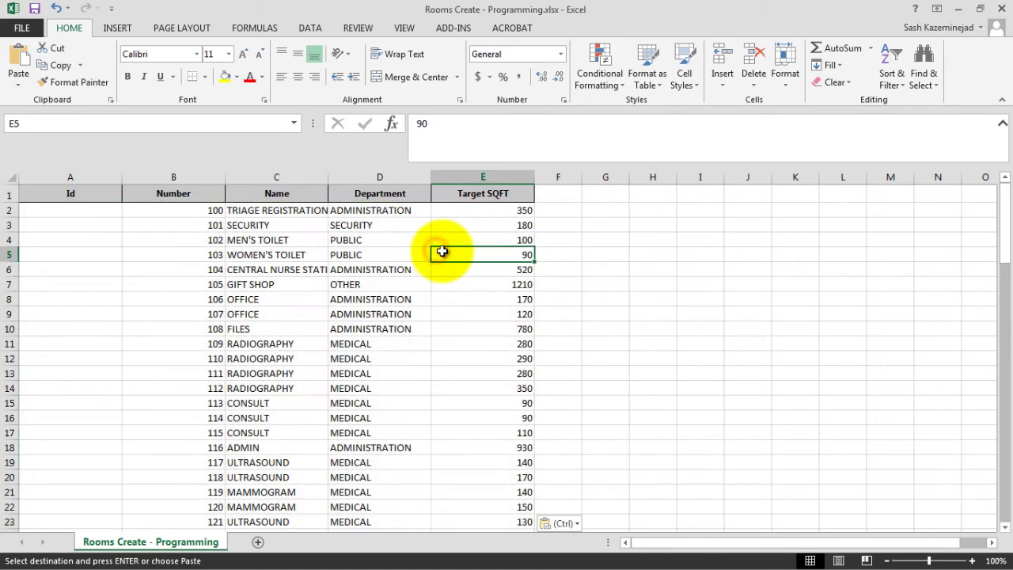
# - Check the pasted room rows and select Id cell A2
pyautogui.scroll(-18, 437, 250)
pyautogui.scroll(-12, 440, 250)
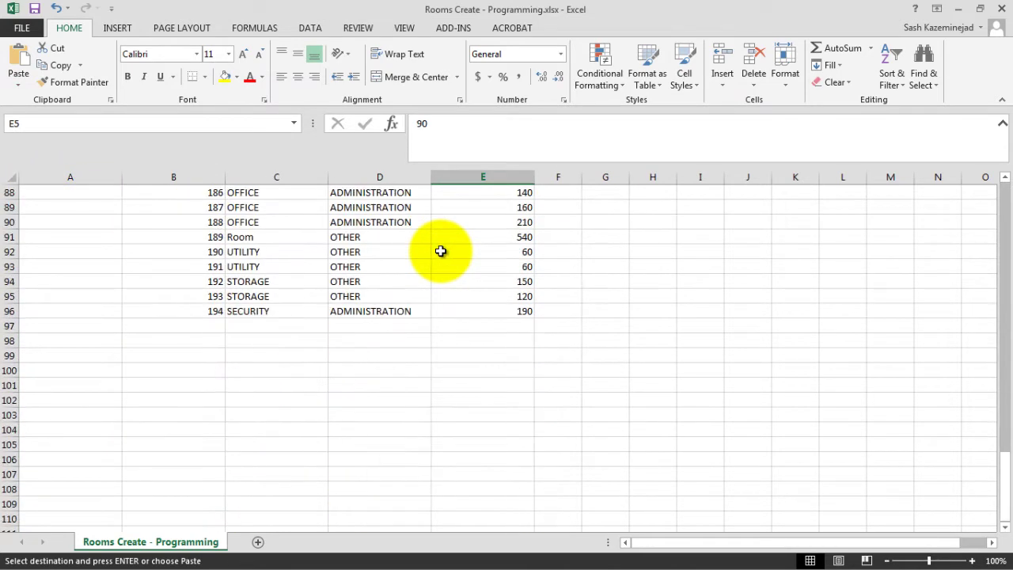
pyautogui.scroll(20, 439, 250)
pyautogui.scroll(10, 418, 250)
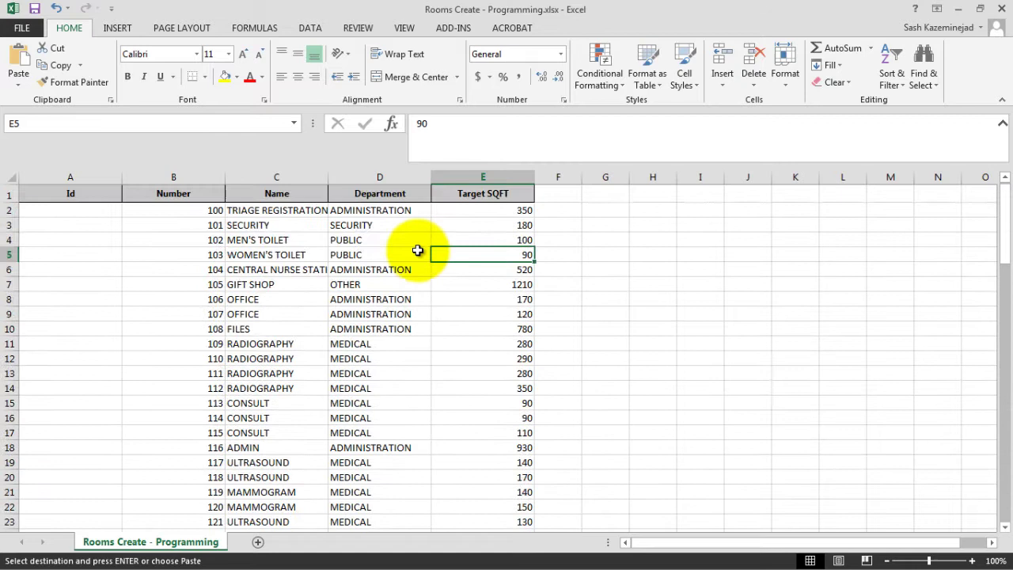
pyautogui.click(63, 210)
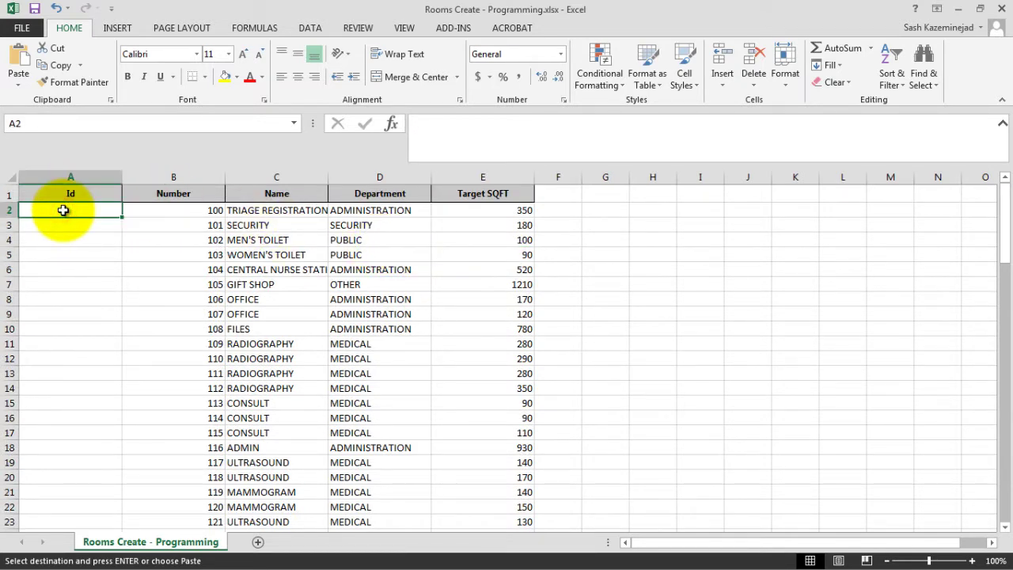
# - Fill NEW into Id cells A2–A96 and close the Rooms Create workbook
pyautogui.doubleClick(64, 211)
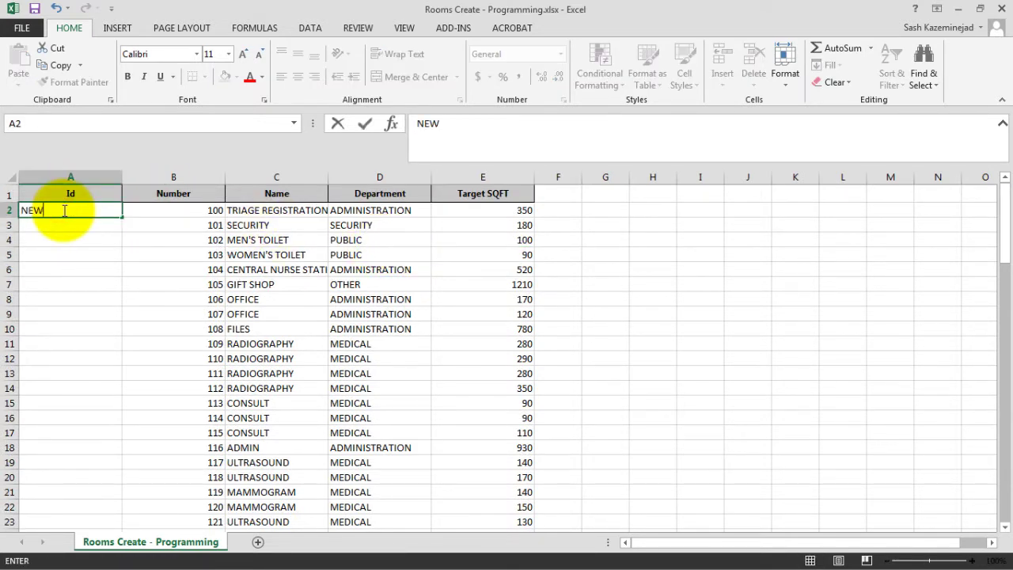
pyautogui.moveTo(121, 217)
pyautogui.mouseDown()
pyautogui.moveTo(118, 475)
pyautogui.moveTo(99, 558)
pyautogui.moveTo(121, 557)
pyautogui.moveTo(117, 440)
pyautogui.mouseUp()
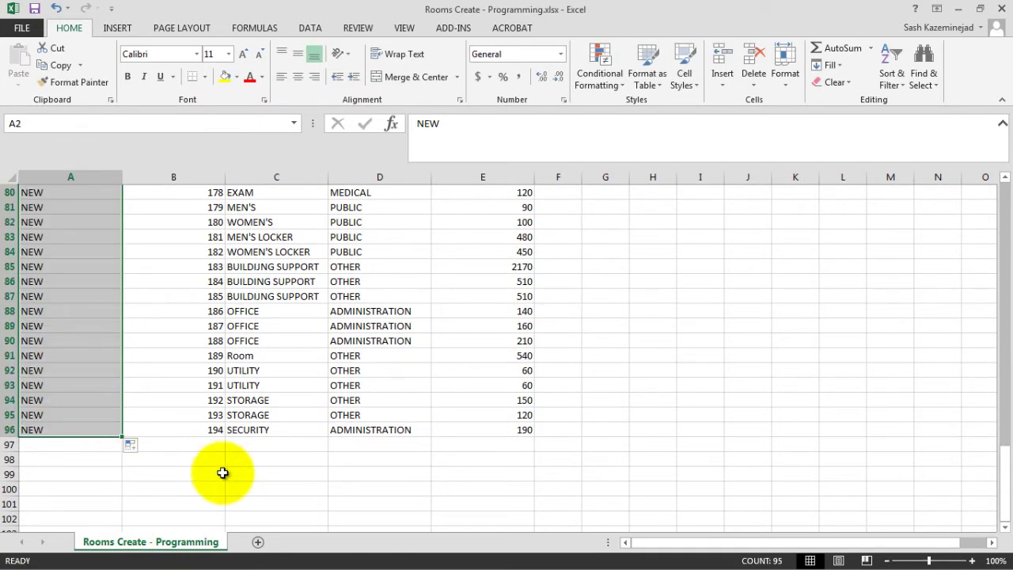
pyautogui.scroll(10, 261, 479)
pyautogui.scroll(16, 247, 372)
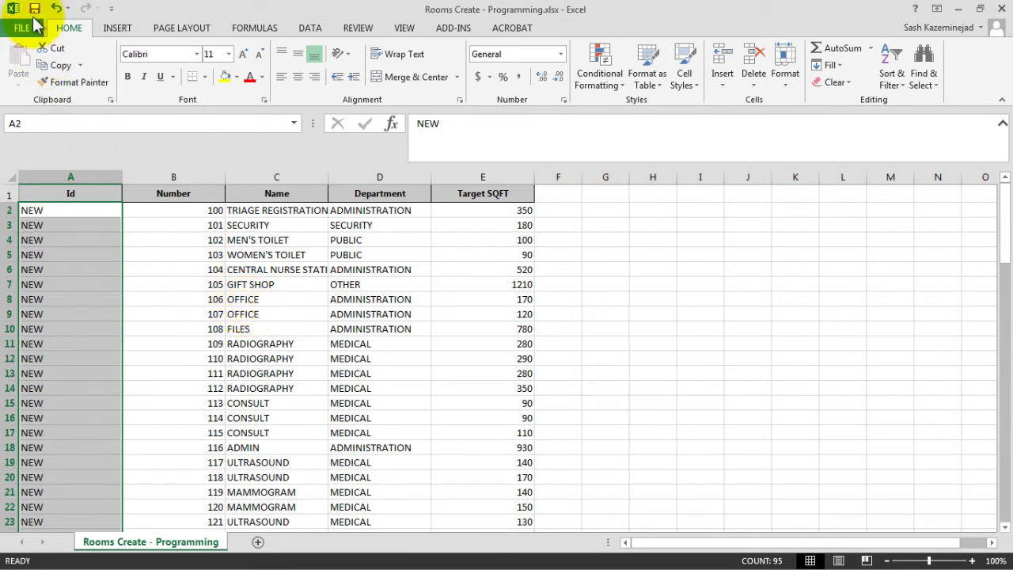
pyautogui.click(1002, 7)
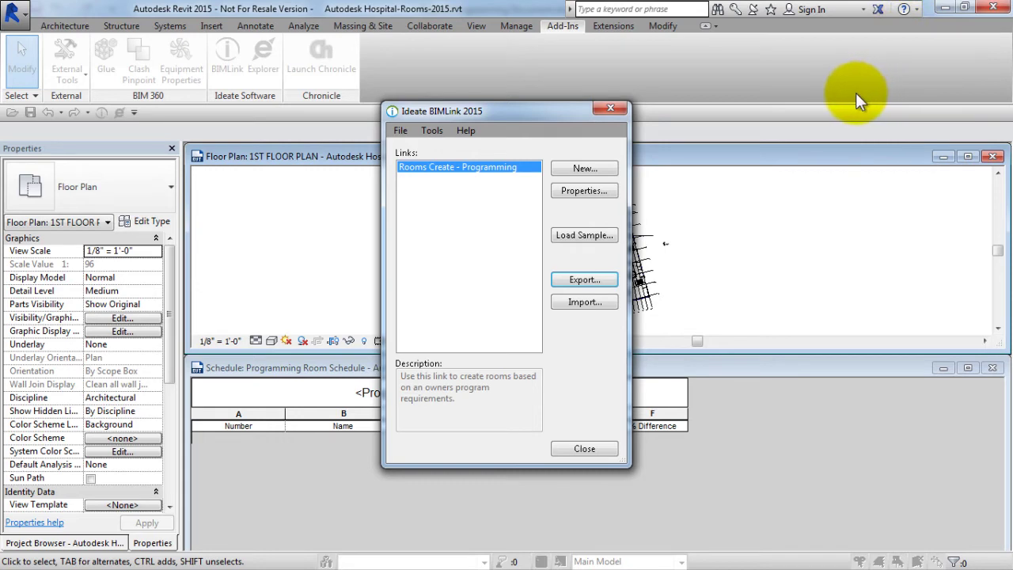
# - Import Rooms Create - Programming.xlsx through BIMLink into the Programming Room Schedule
pyautogui.click(589, 301)
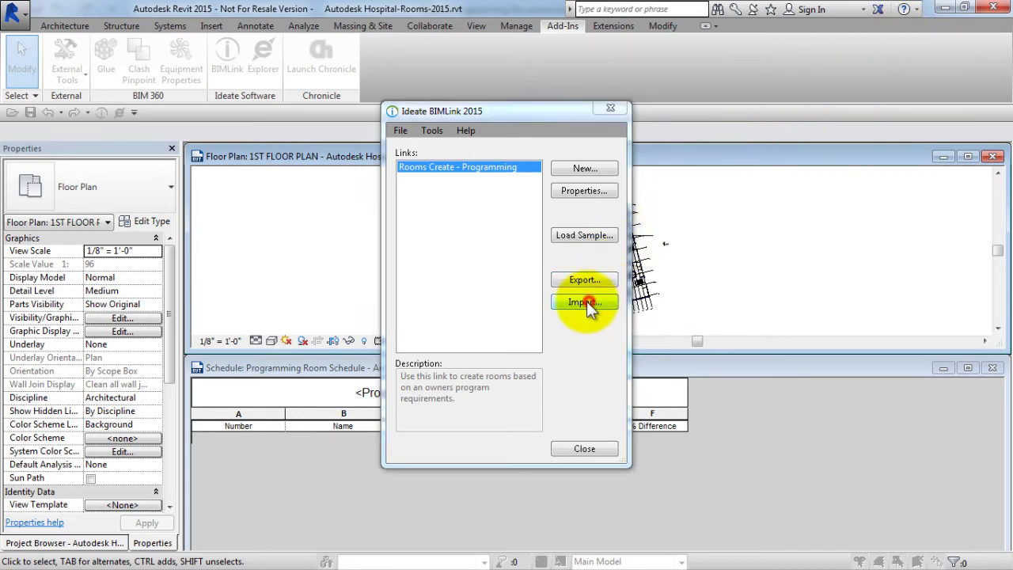
pyautogui.click(520, 192)
pyautogui.click(520, 196)
pyautogui.click(700, 462)
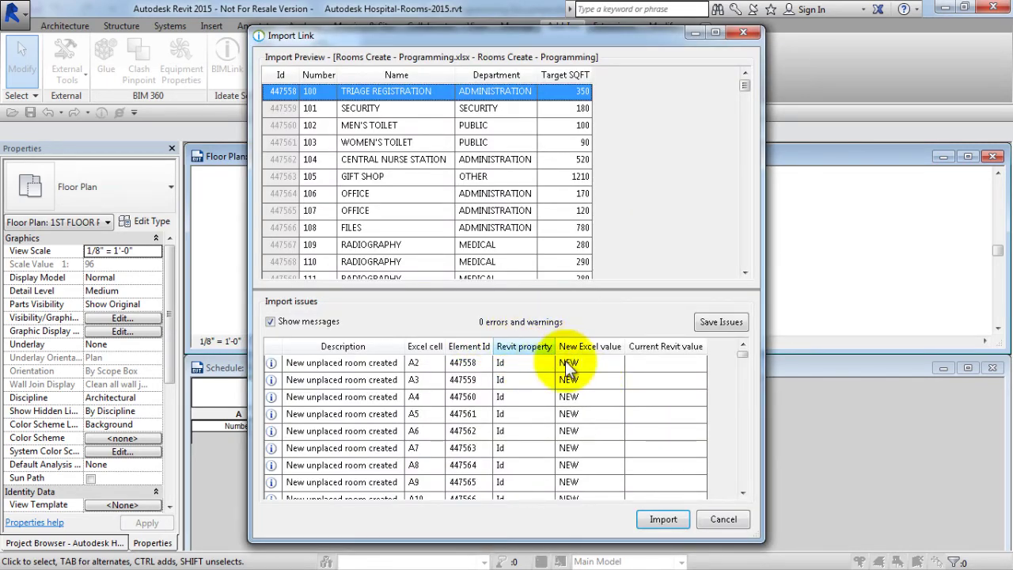
pyautogui.click(663, 520)
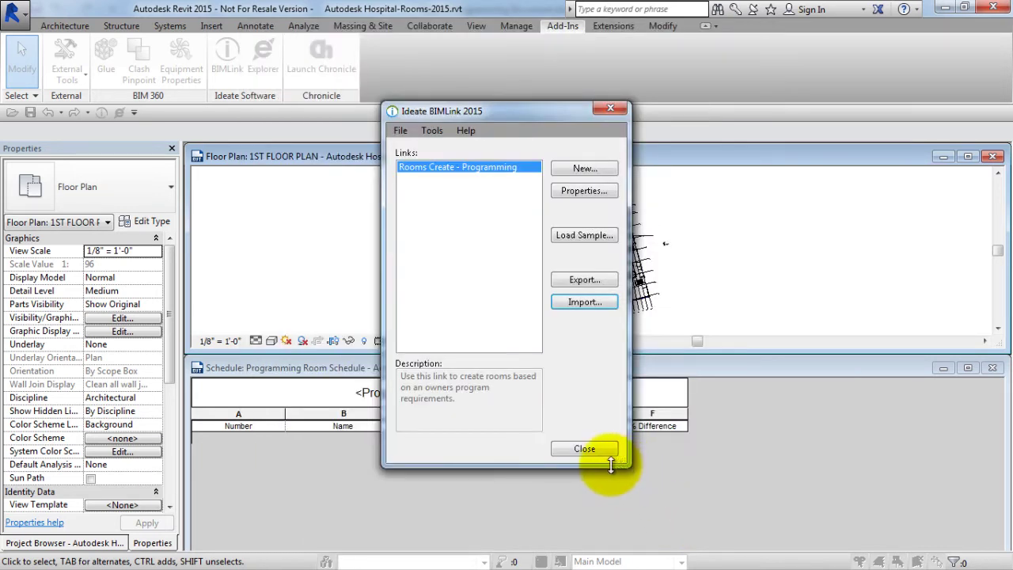
pyautogui.click(584, 449)
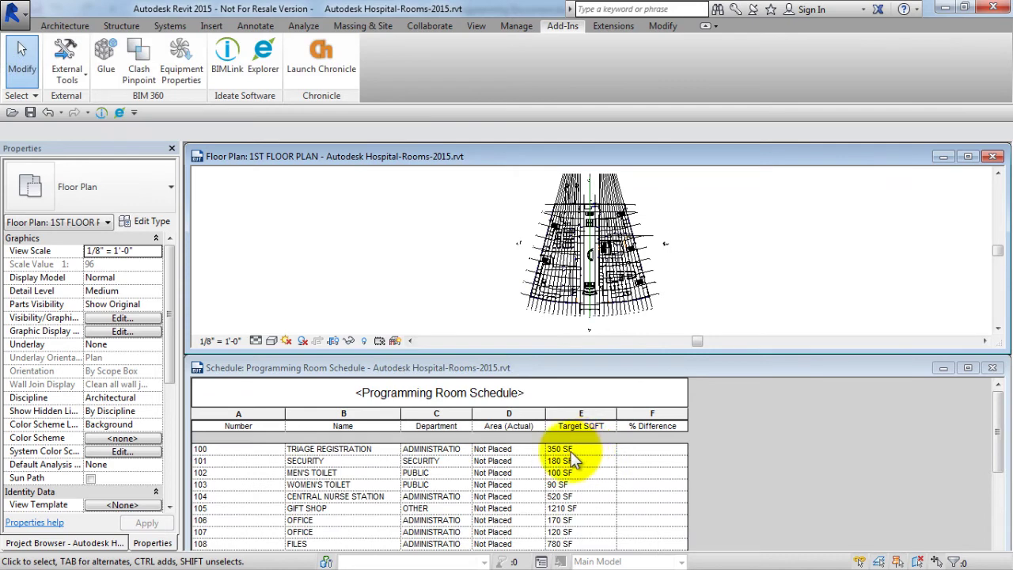
# - Scroll the Programming Room Schedule to review imported rooms 100–163, all Not Placed
pyautogui.click(748, 468)
pyautogui.scroll(-8, 747, 468)
pyautogui.scroll(-15, 747, 469)
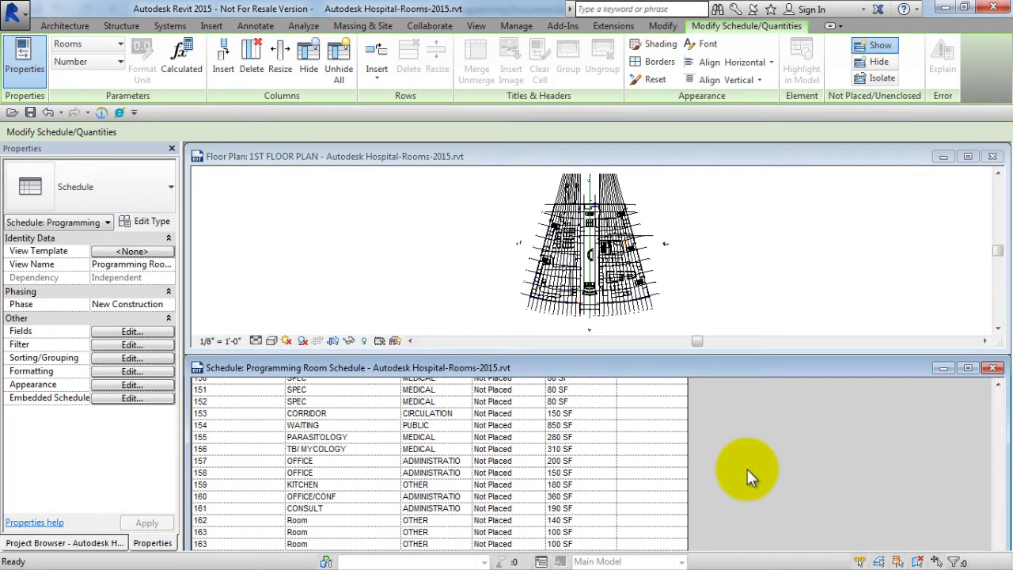
pyautogui.scroll(20, 748, 468)
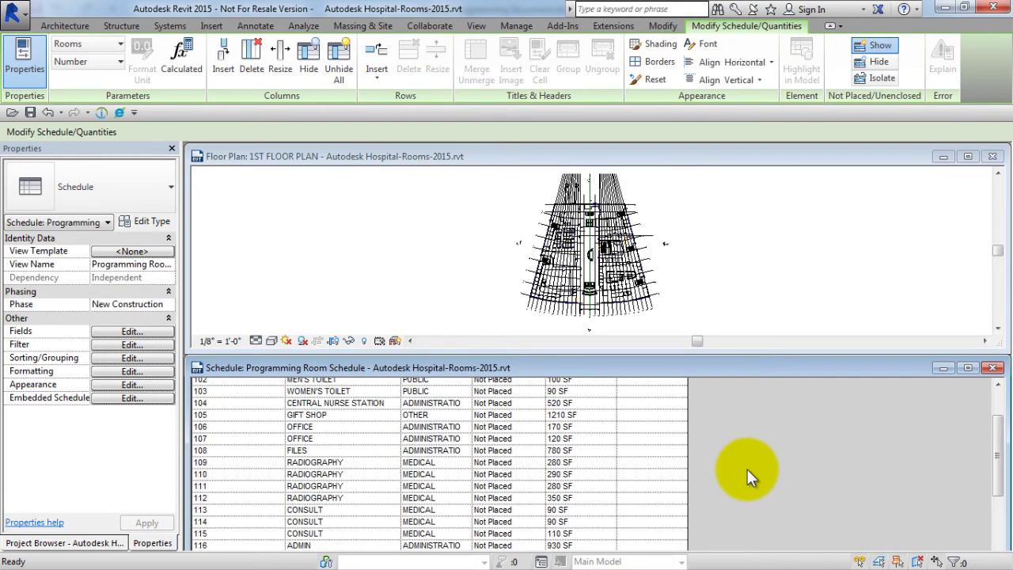
# - Zoom and pan the floor plan to the empty rooms along the curved wall
pyautogui.click(682, 299)
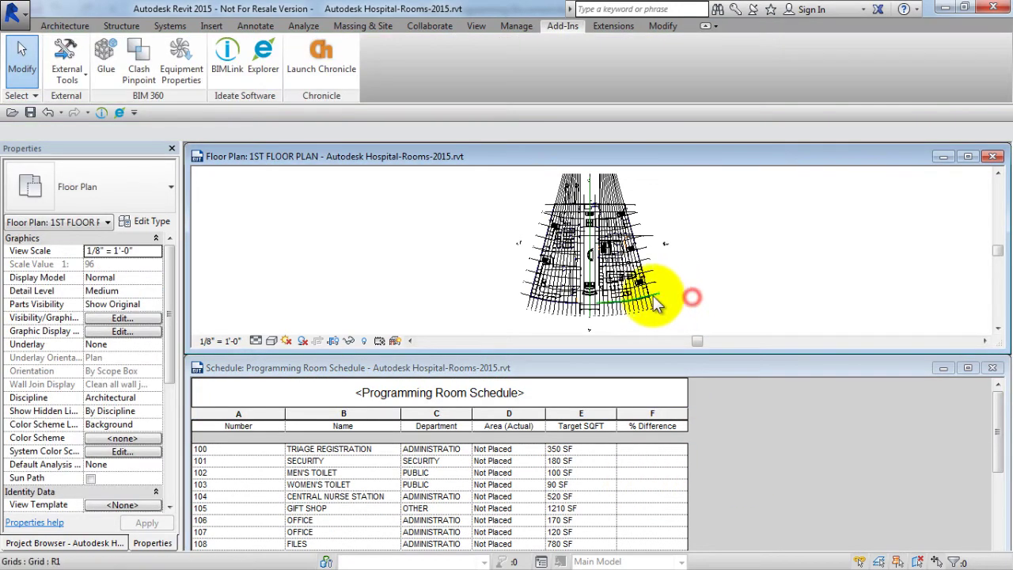
pyautogui.scroll(5, 633, 307)
pyautogui.scroll(3, 609, 305)
pyautogui.moveTo(604, 293); pyautogui.dragTo(557, 294, button='middle')
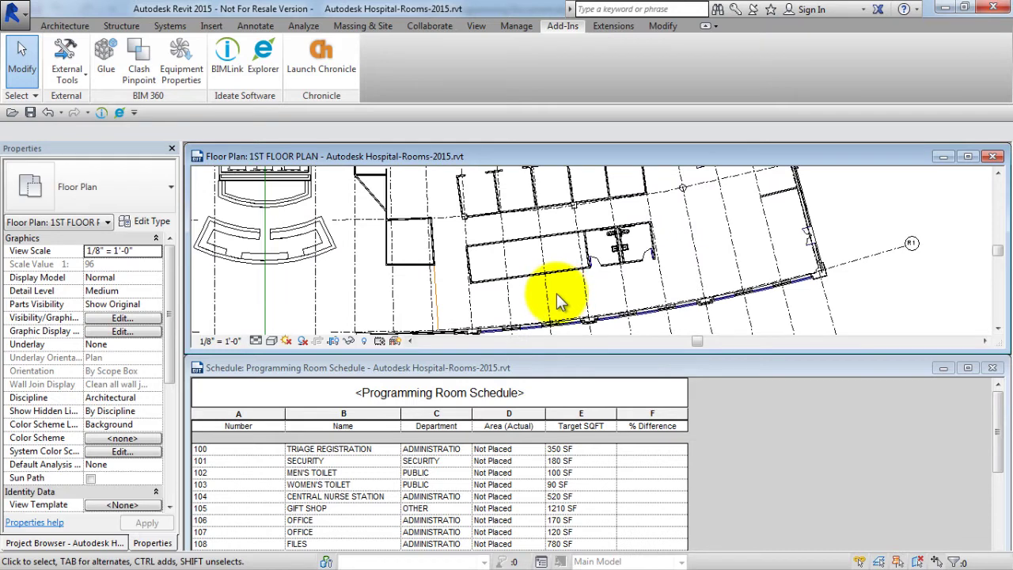
pyautogui.click(64, 26)
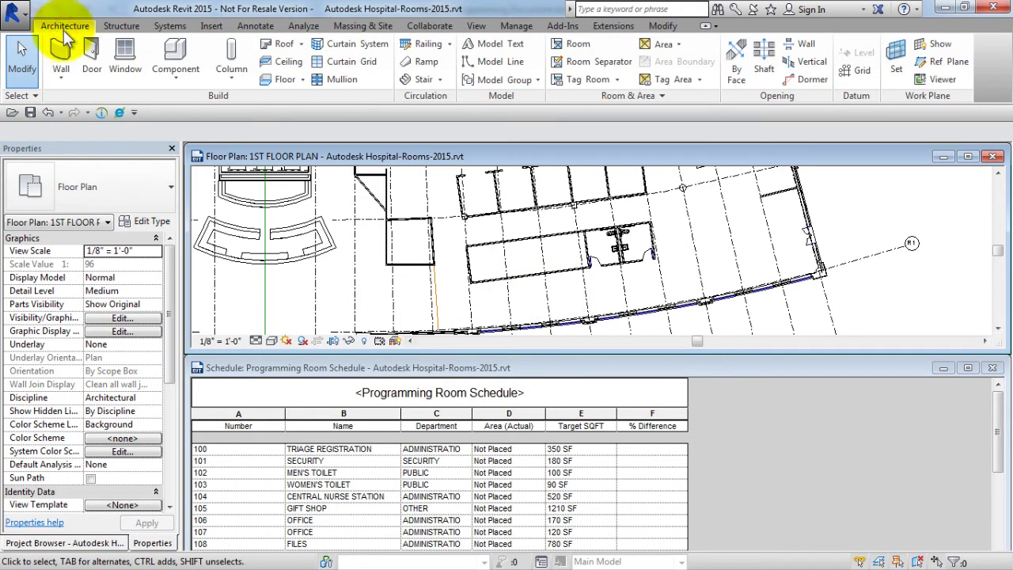
# - Place room 100 TRIAGE REGISTRATION in the long room and 101 SECURITY in the small square room
pyautogui.click(569, 45)
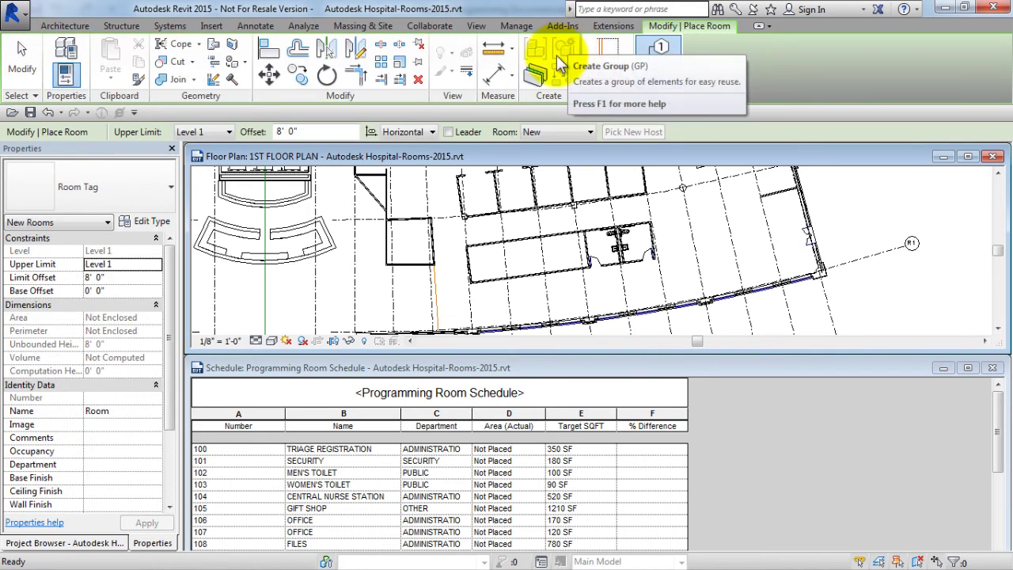
pyautogui.click(588, 133)
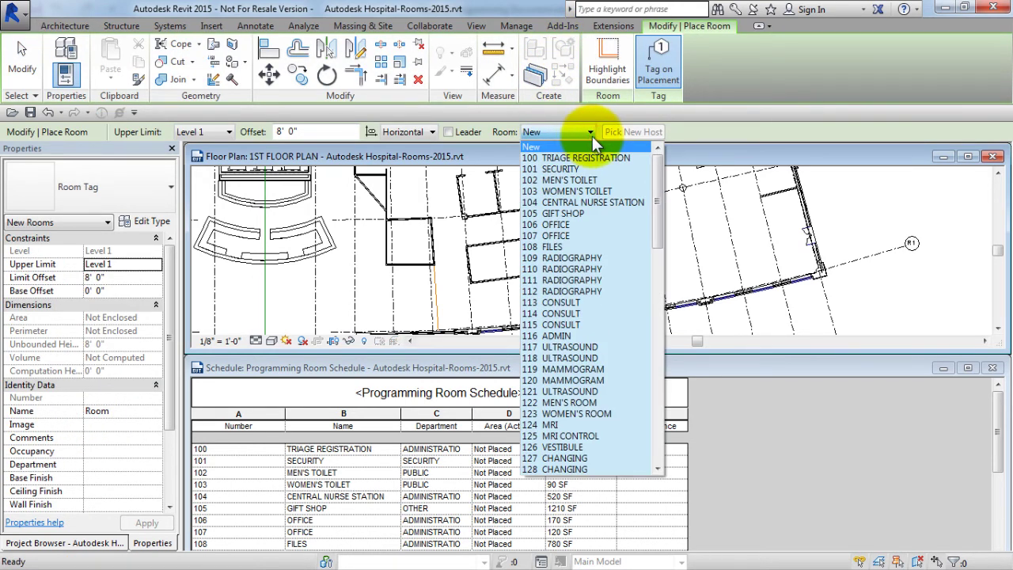
pyautogui.moveTo(659, 210); pyautogui.dragTo(657, 147)
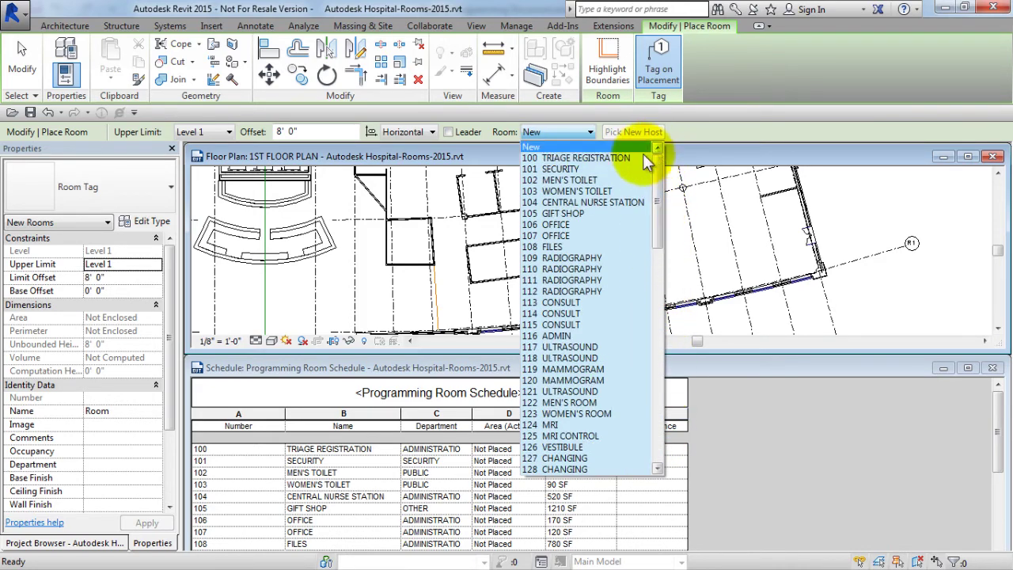
pyautogui.click(598, 158)
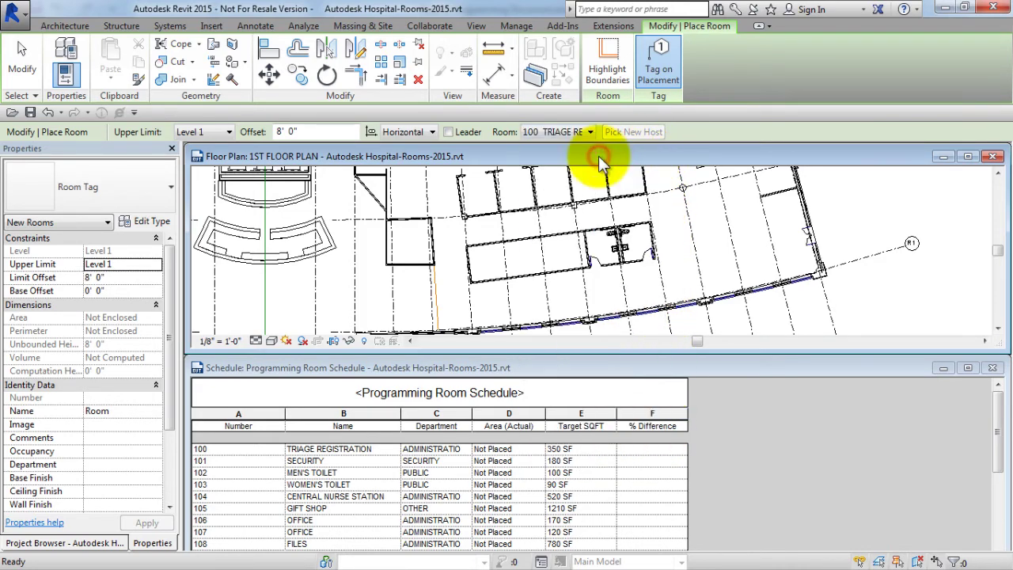
pyautogui.click(528, 268)
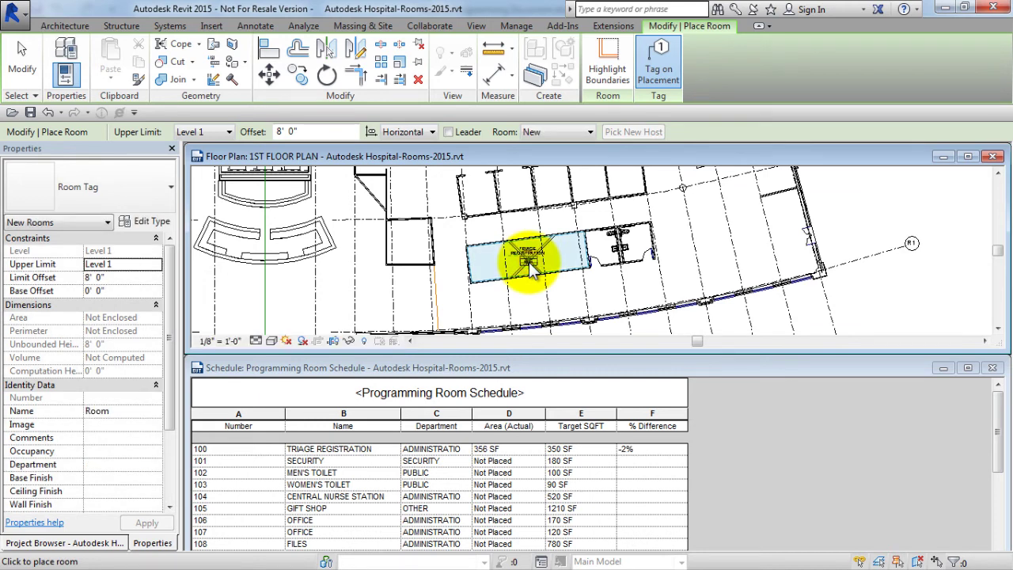
pyautogui.click(573, 133)
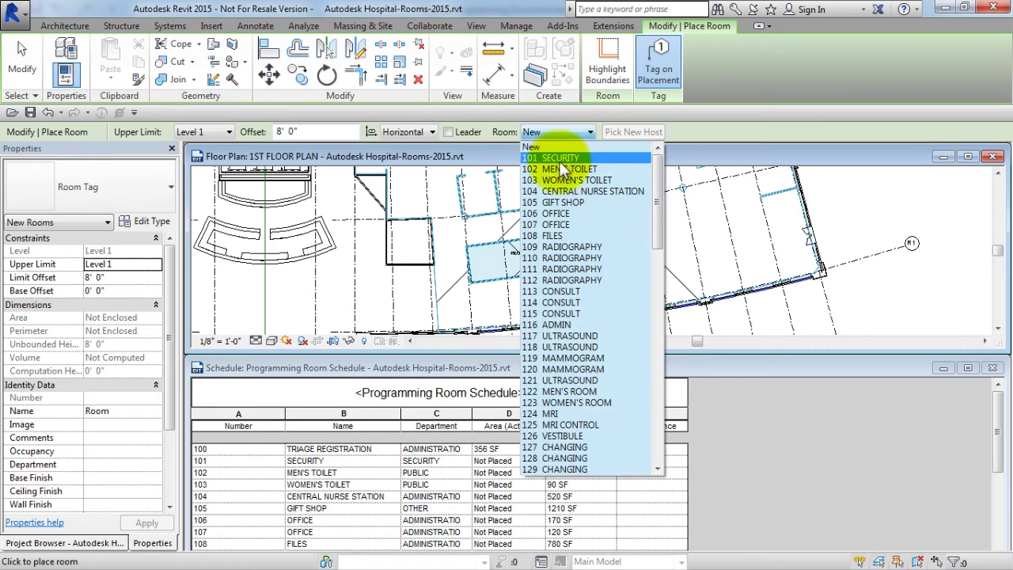
pyautogui.click(557, 158)
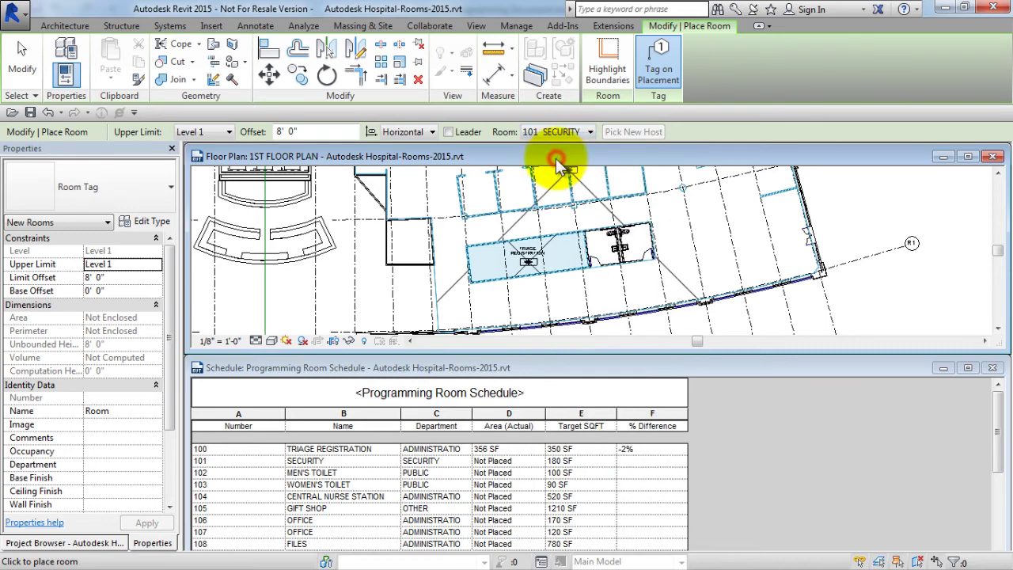
pyautogui.click(411, 243)
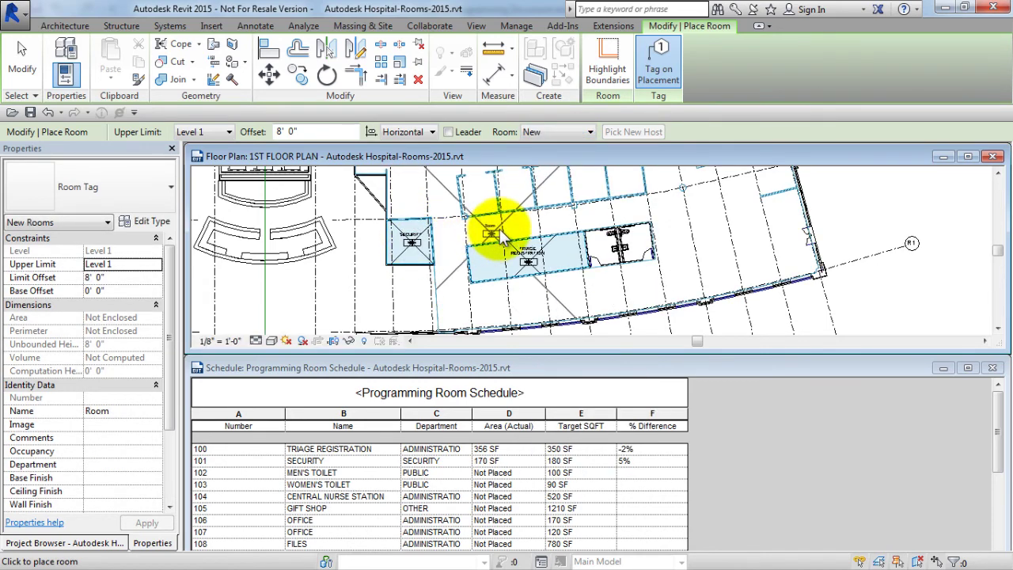
# - Place room 102 MEN'S TOILET in the left toilet and 103 WOMEN'S TOILET in the right
pyautogui.scroll(5, 475, 237)
pyautogui.click(451, 257)
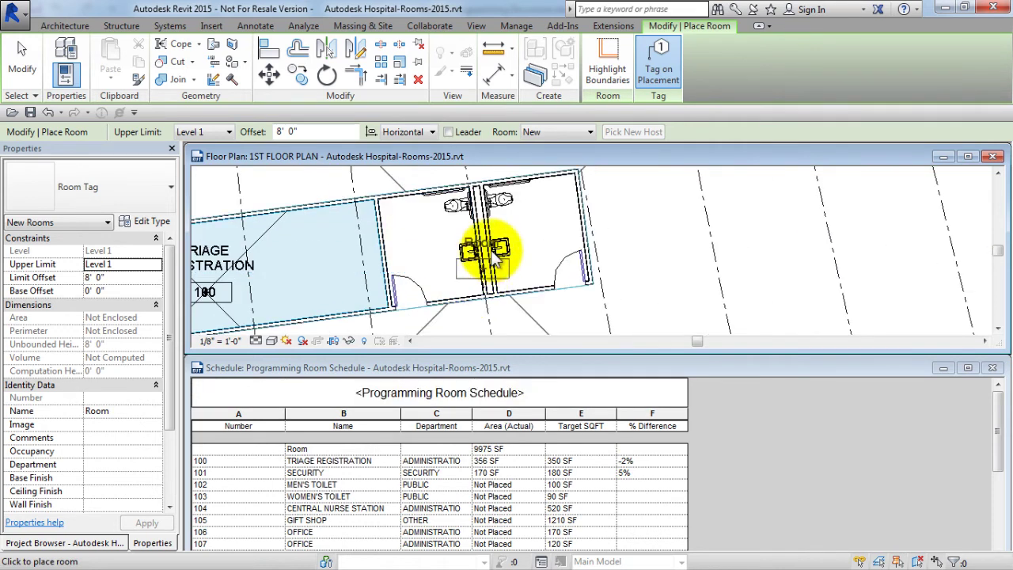
pyautogui.click(554, 131)
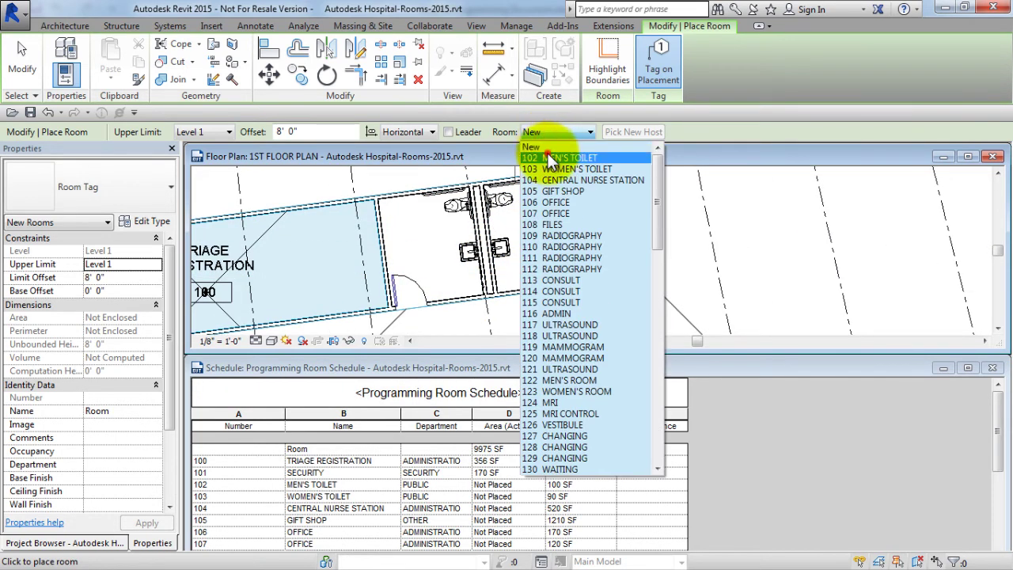
pyautogui.click(549, 159)
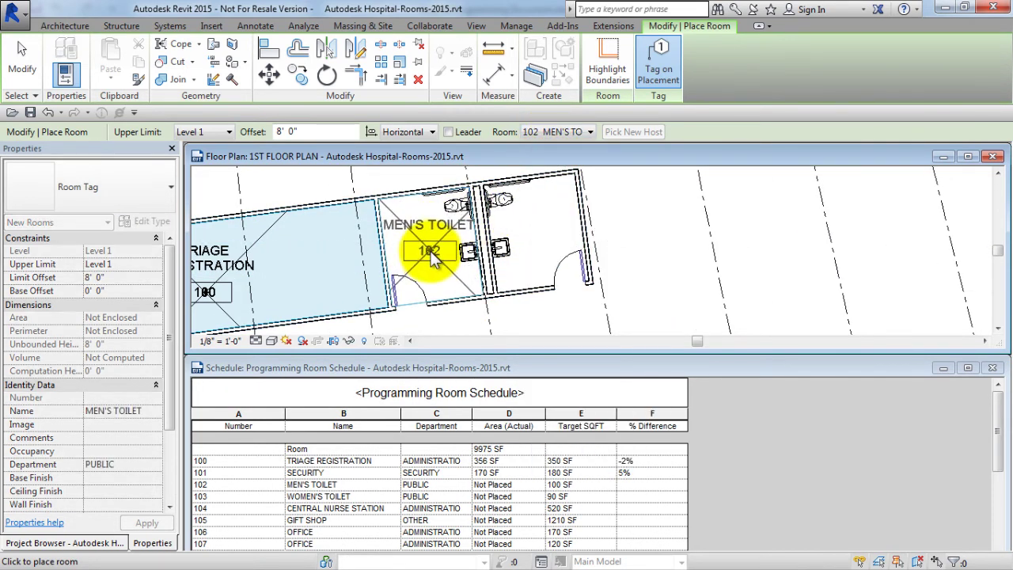
pyautogui.click(431, 255)
pyautogui.click(543, 132)
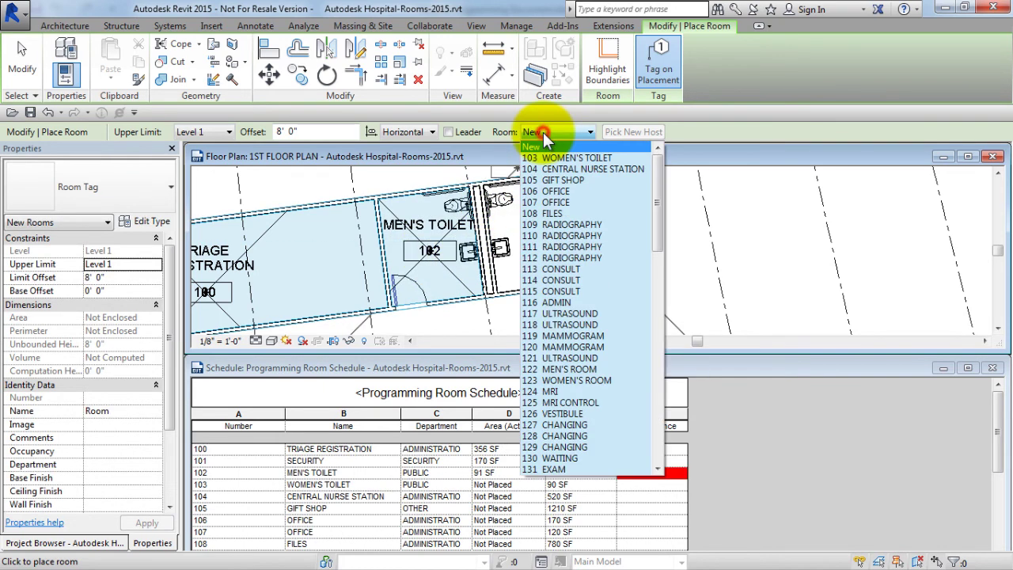
pyautogui.click(563, 158)
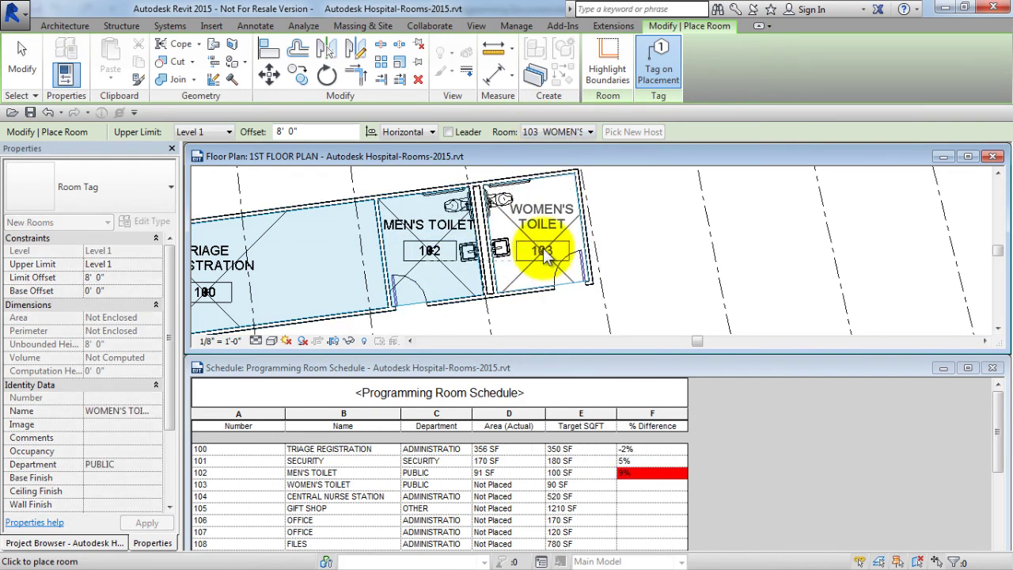
pyautogui.click(547, 266)
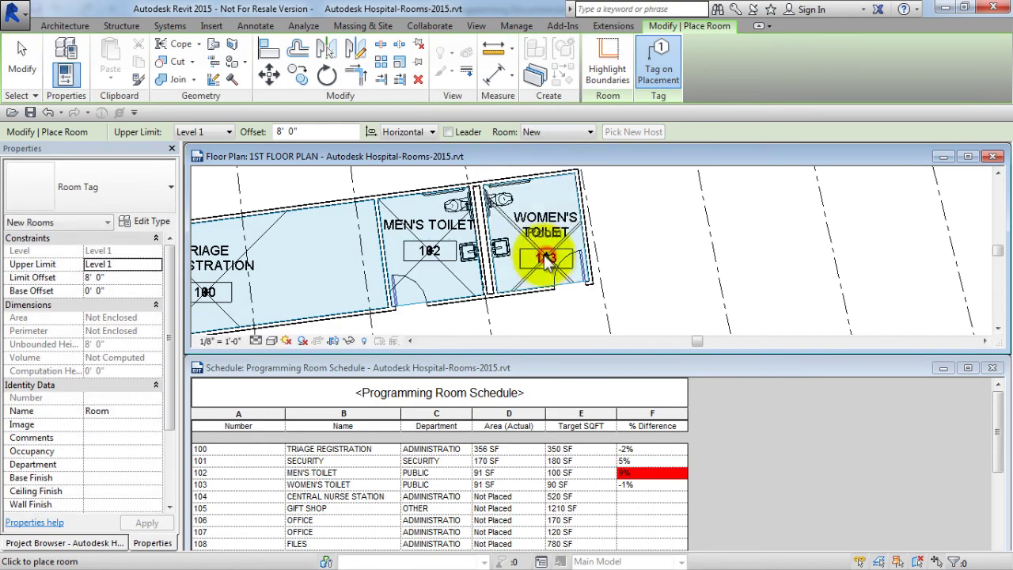
pyautogui.moveTo(599, 226); pyautogui.dragTo(610, 255, button='middle')
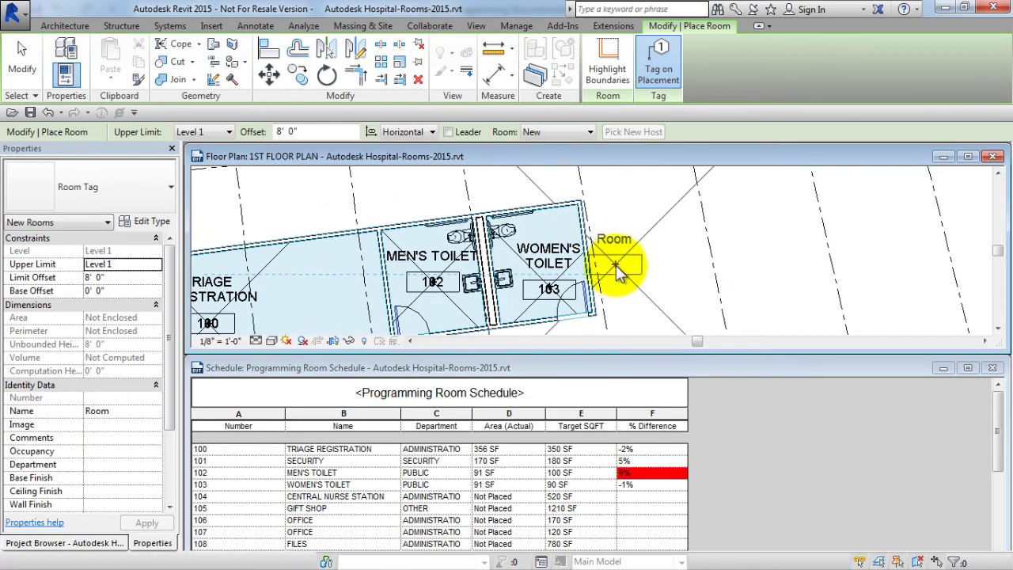
# - Place a new generic Room in the open area right of the WOMEN'S TOILET
pyautogui.click(617, 267)
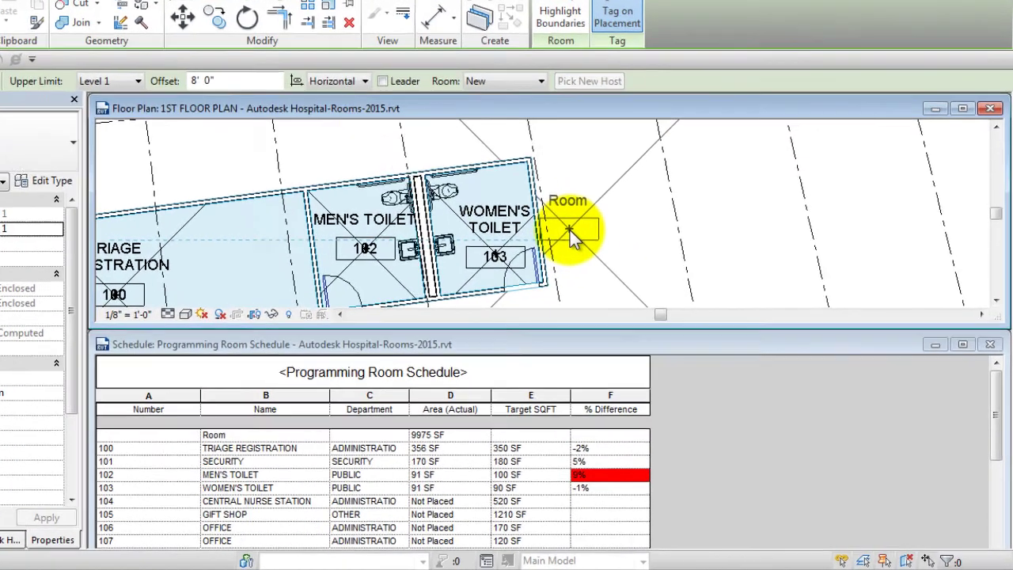